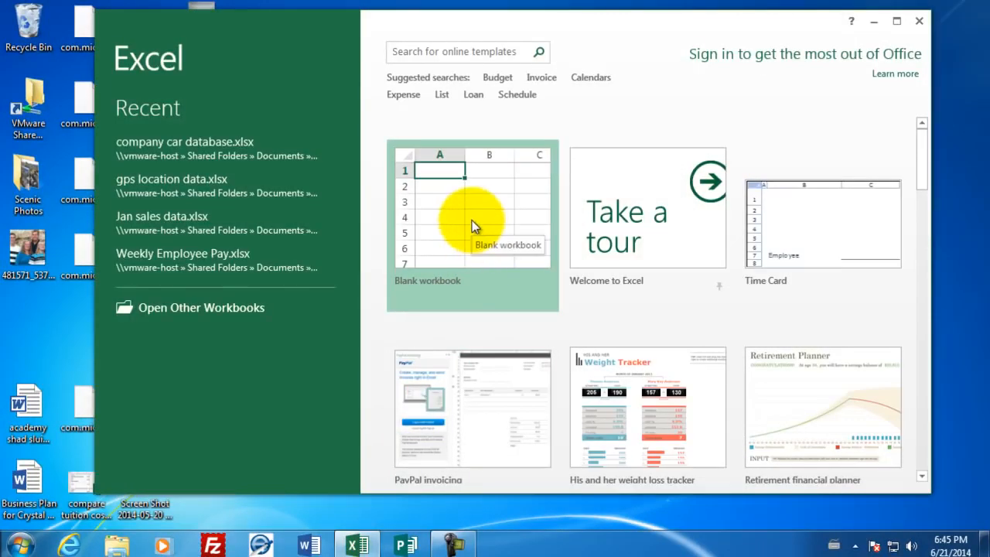
Create a blank workbook and enter the title "Employee Payroll" in cell A1
click(472, 221)
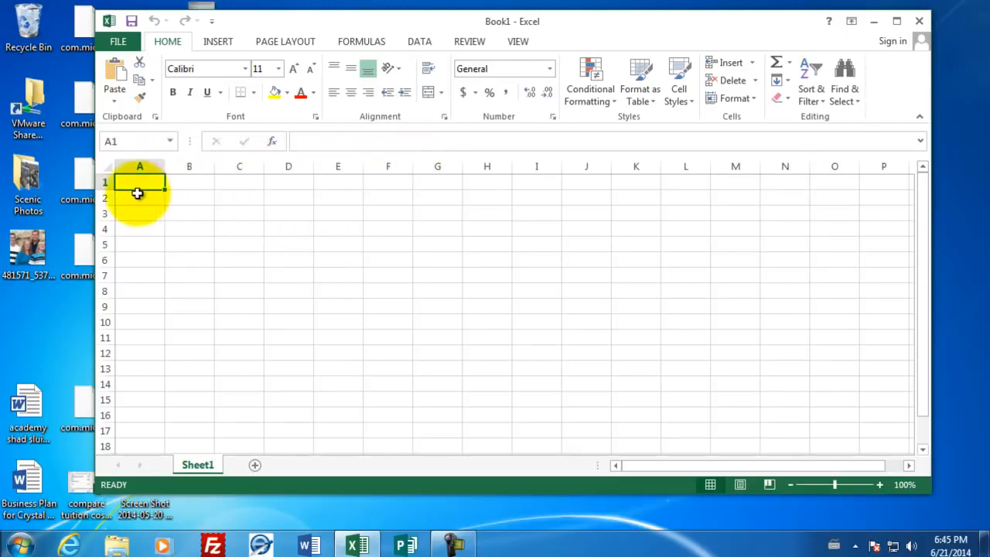
click(435, 260)
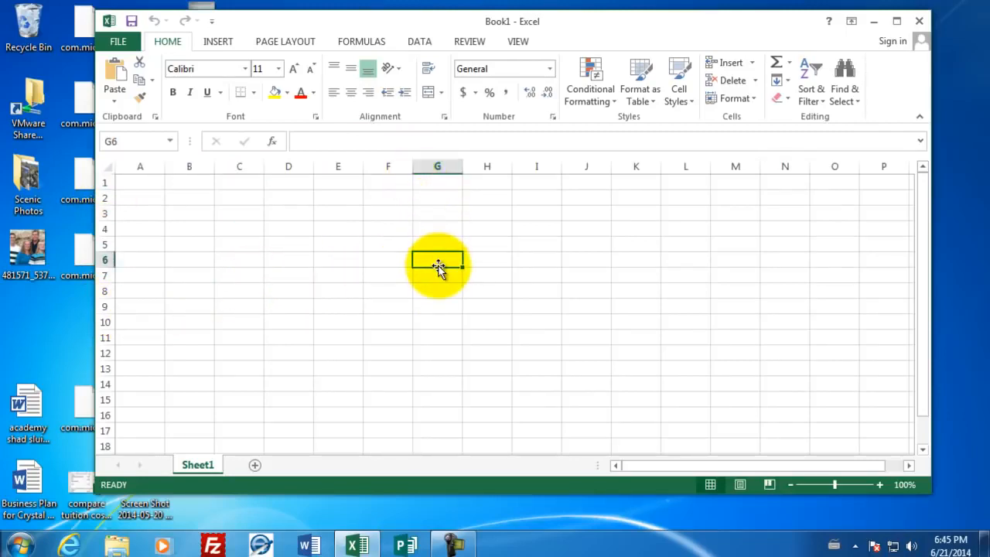
click(140, 181)
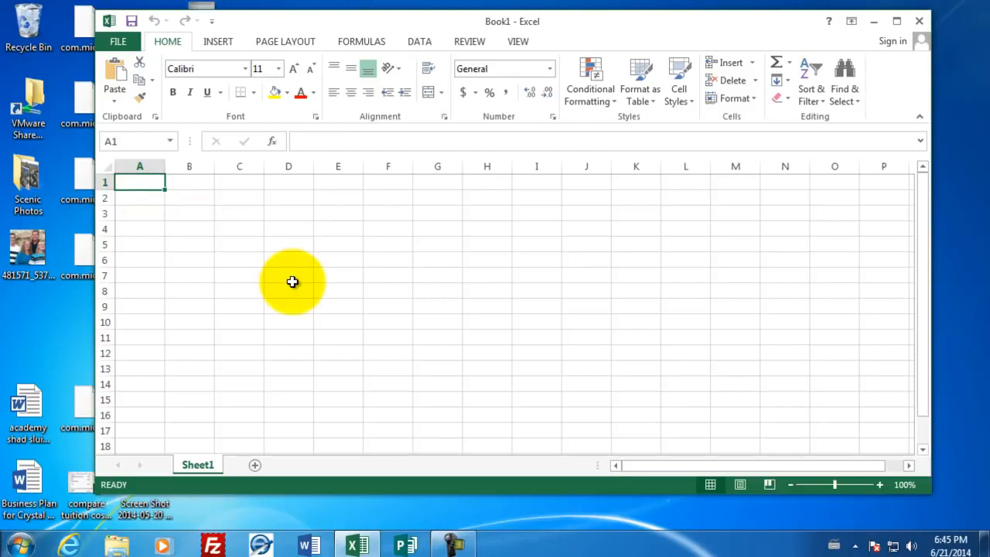
text(Employt)
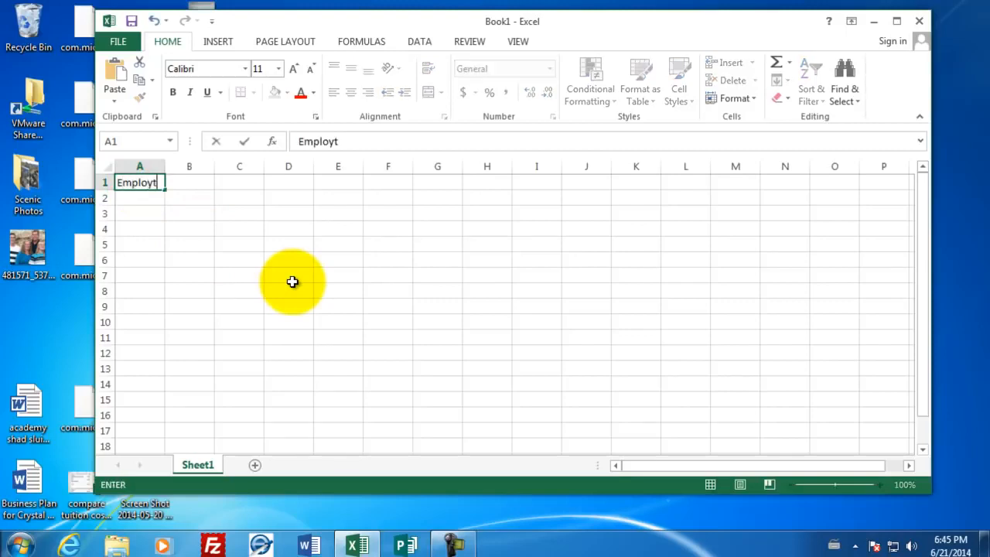
key(BackSpace)
key(BackSpace)
text(yee Payroll)
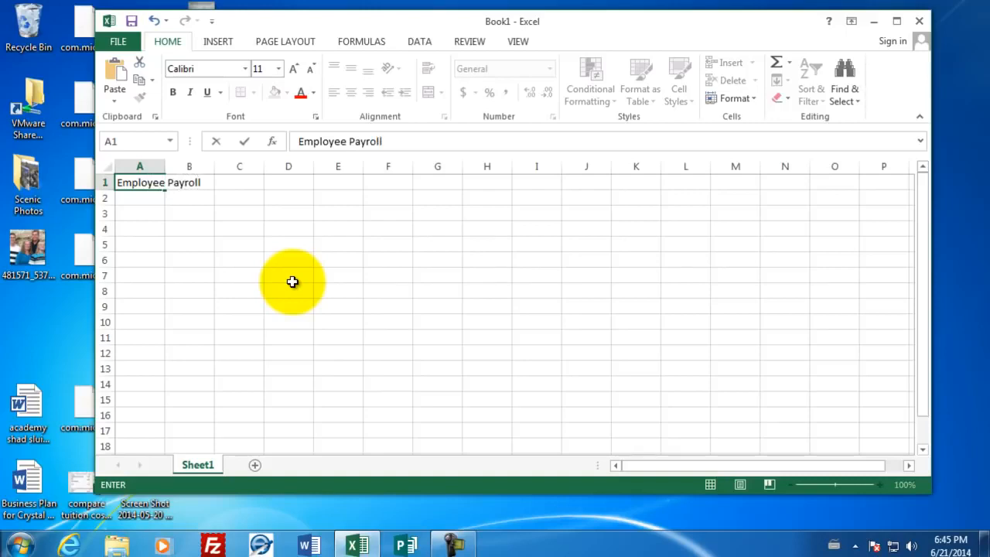
key(Return)
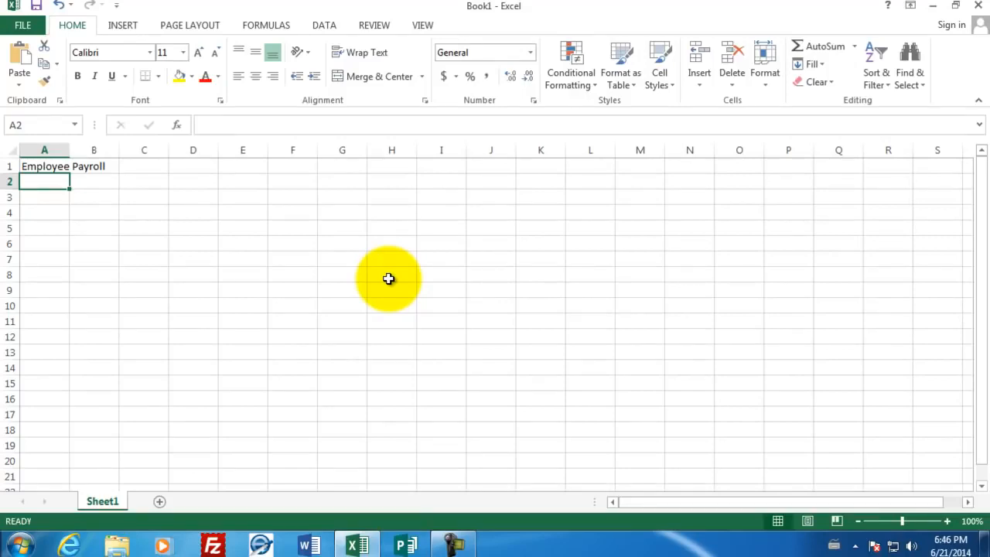
Enter the headings Last Name, First Name, Hourly Wage and the date Jan 1 across cells A3 to D3
key(Return)
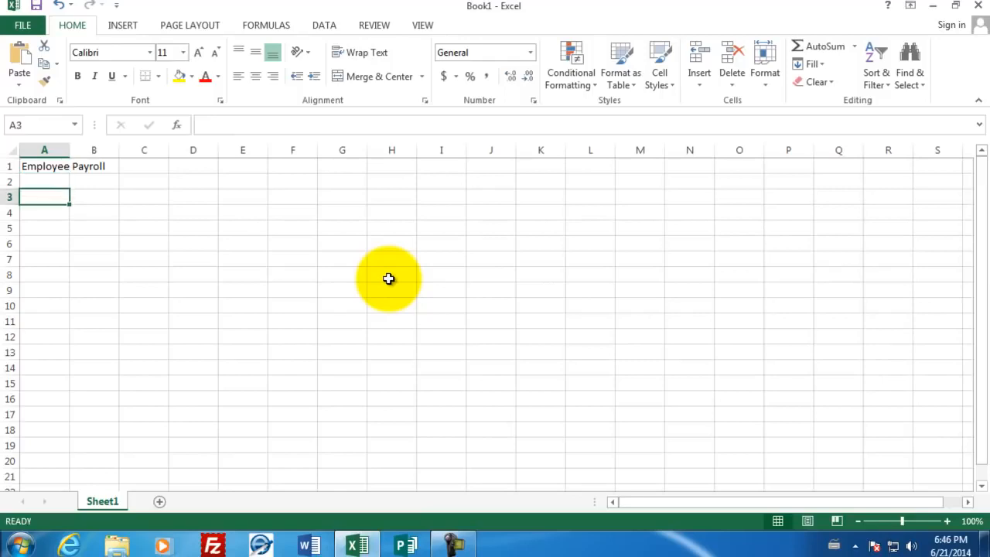
text(Last Name)
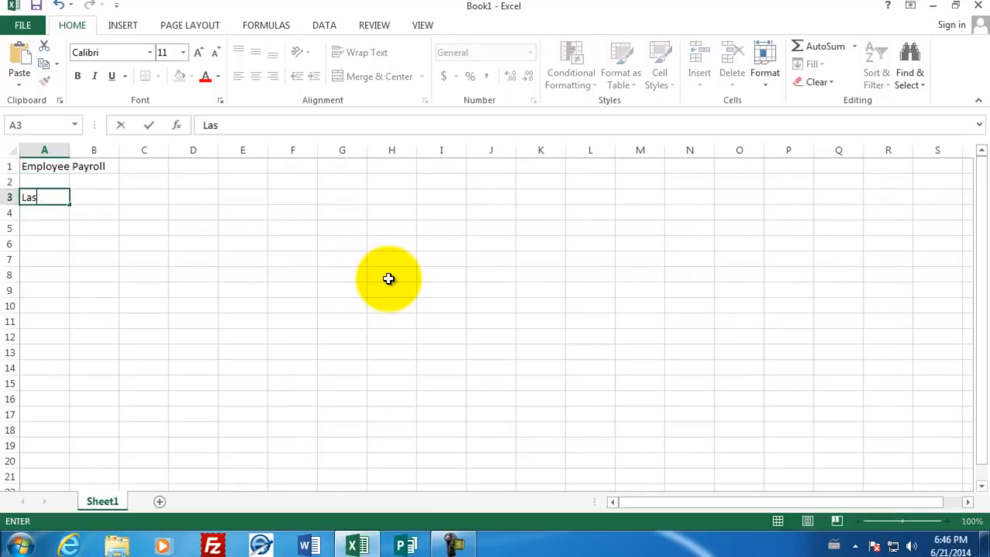
key(Tab)
text(First Name)
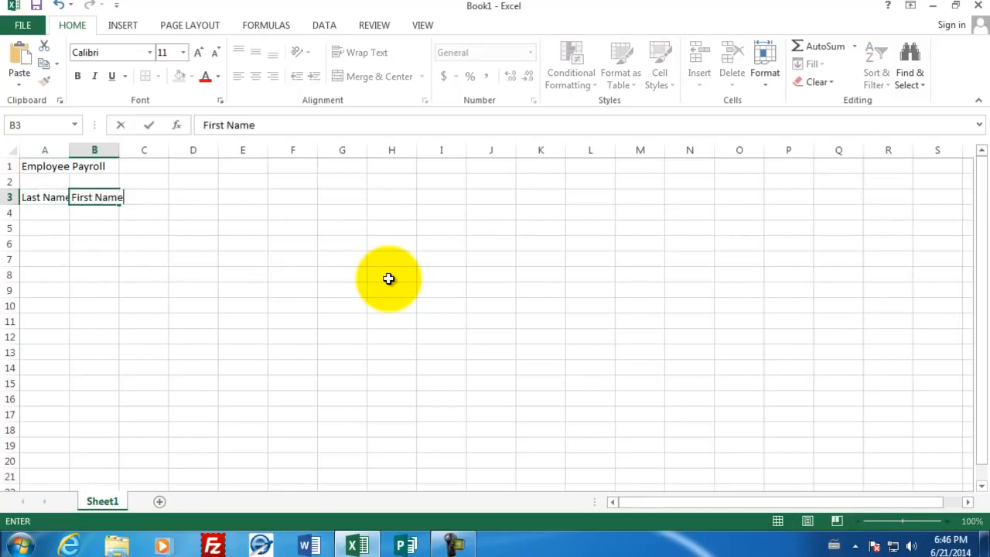
key(Tab)
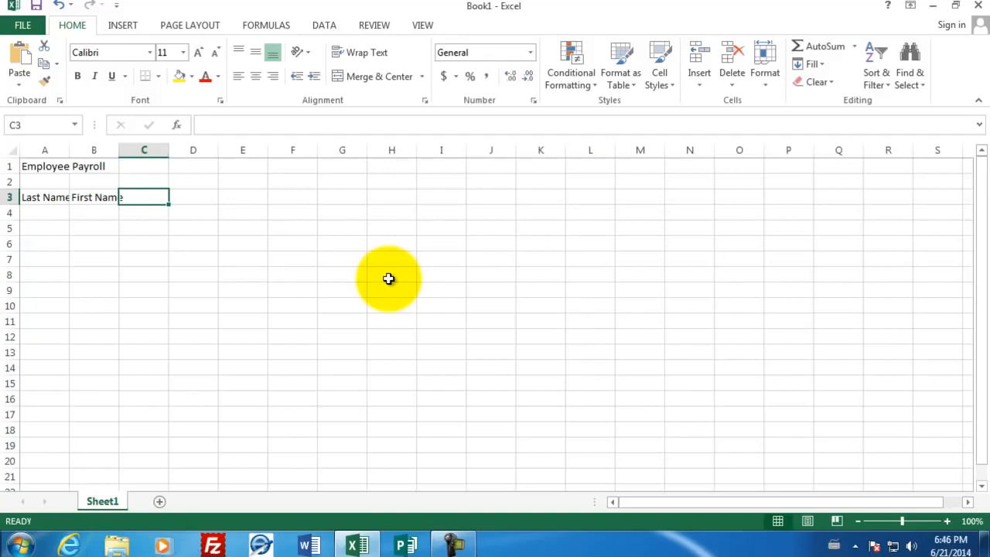
text(Hourly )
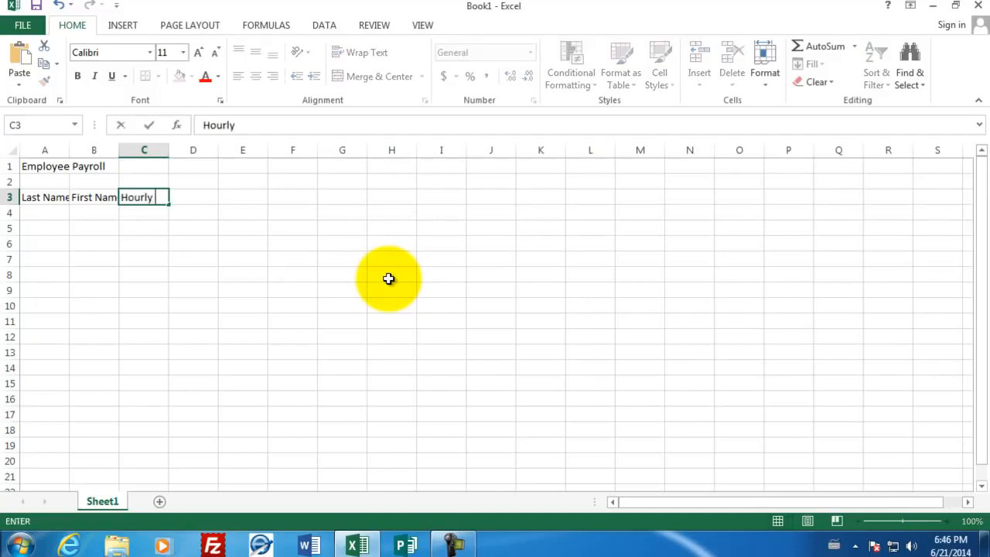
text(Wage)
key(Tab)
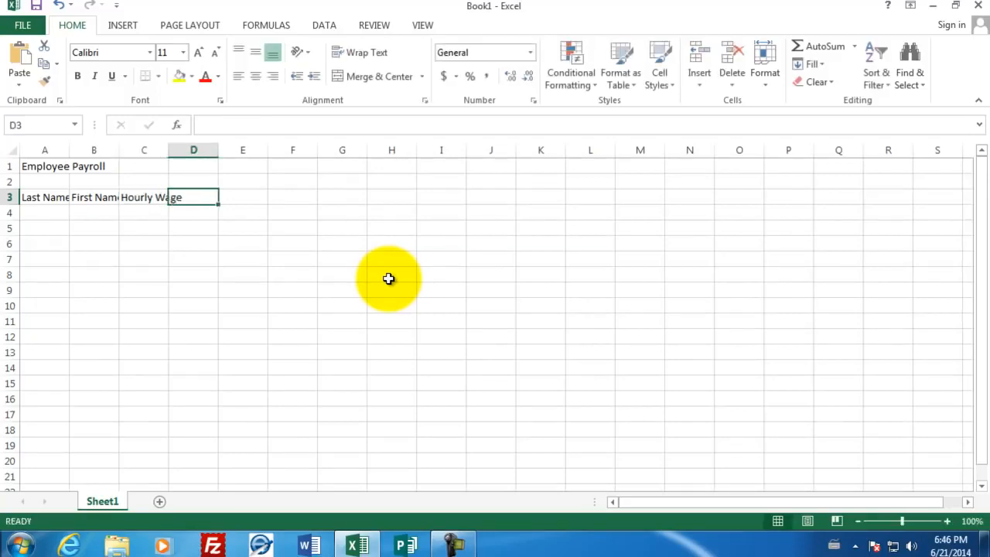
text(Jan 1)
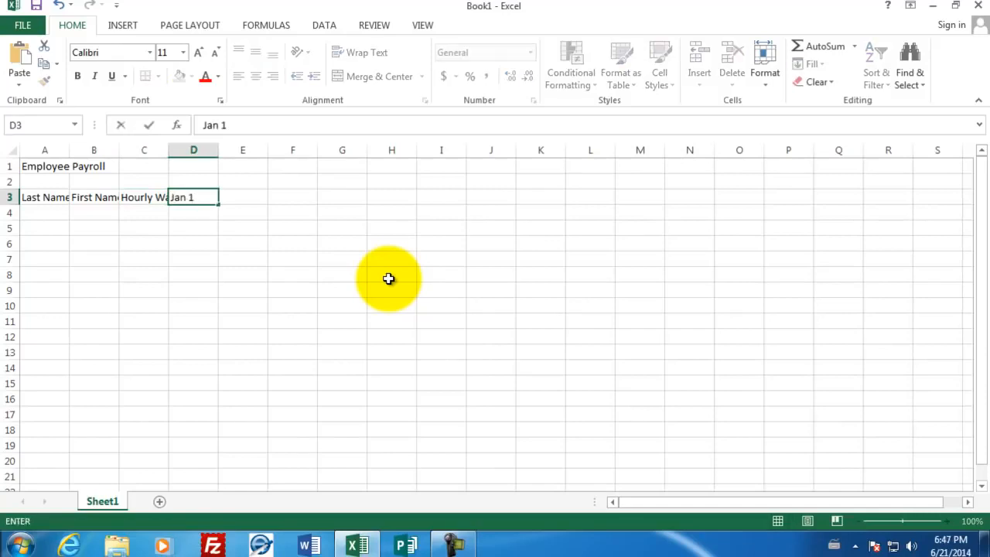
key(Return)
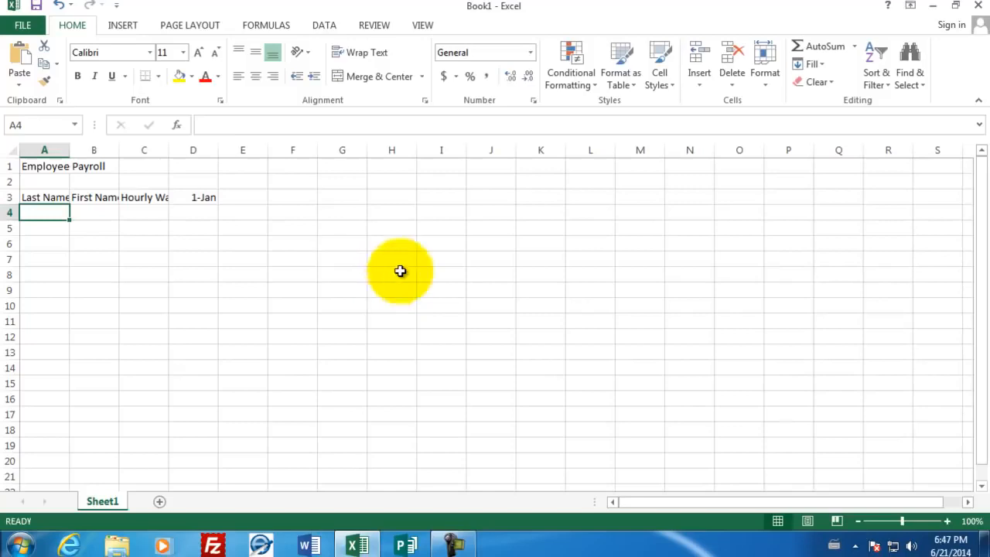
Enter the headings "House Worked" in cell D2 and "Pay" in cell E2
click(183, 182)
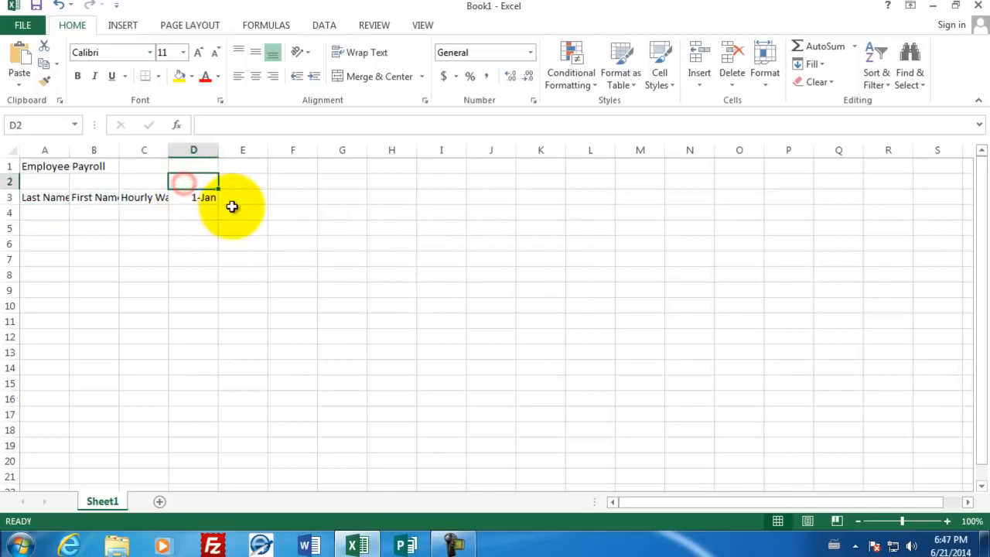
text(House)
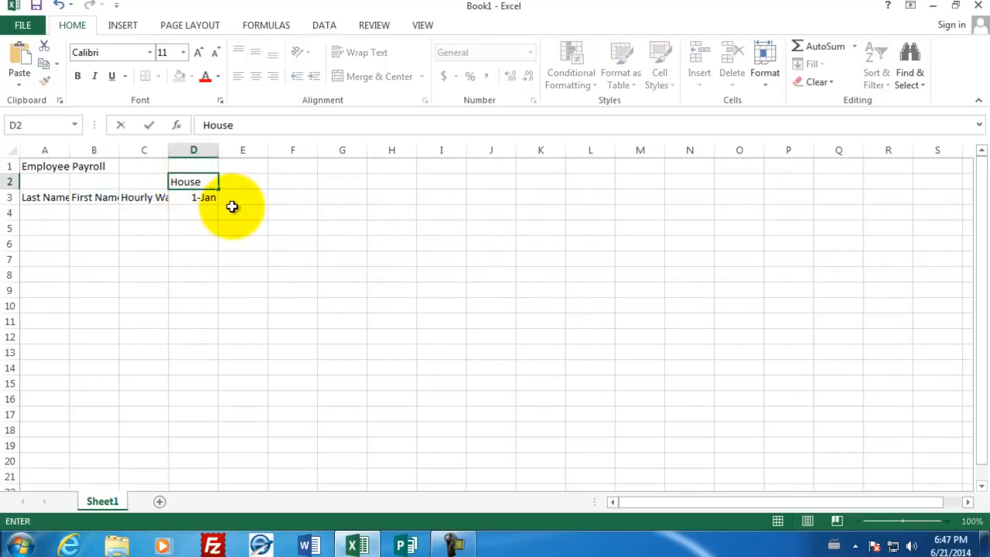
text( Worked)
key(Tab)
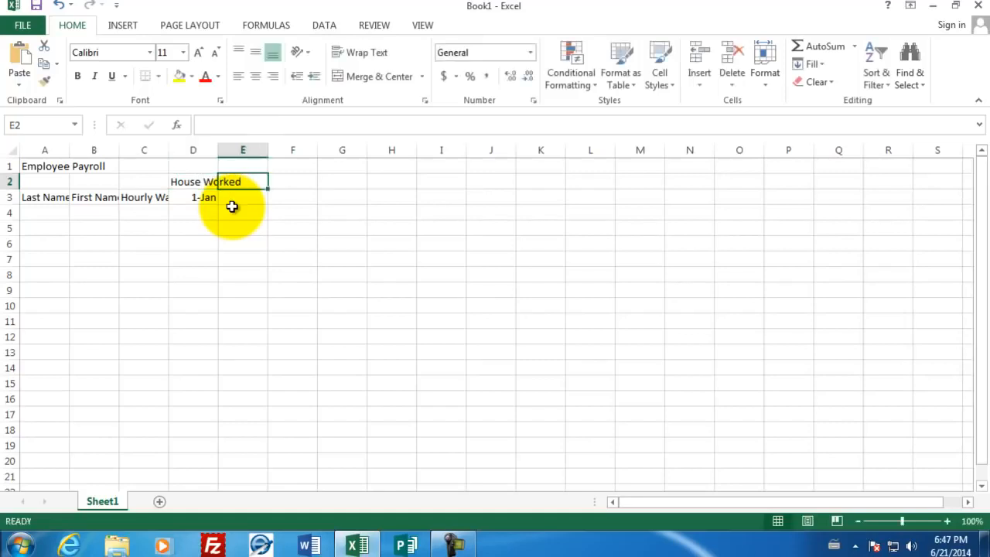
text(Pay)
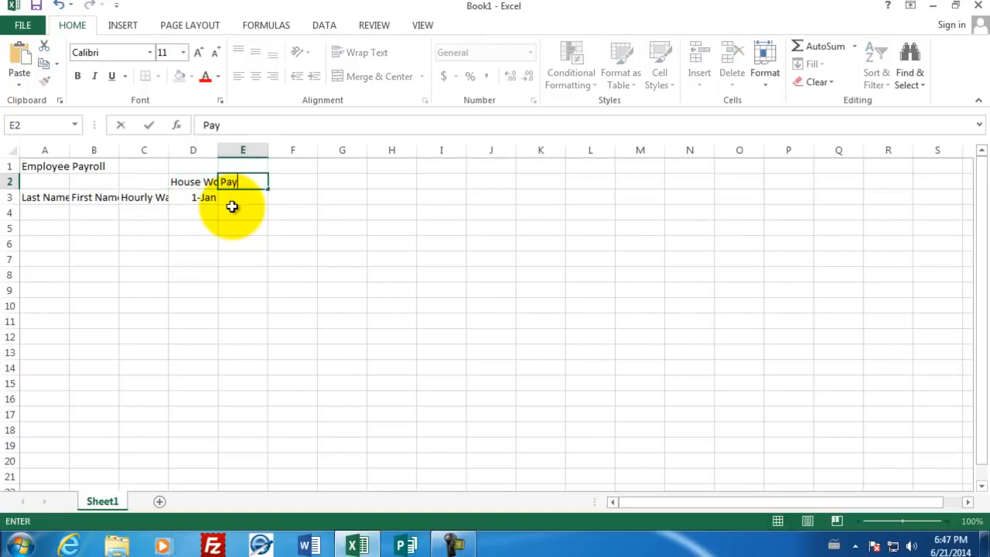
key(Return)
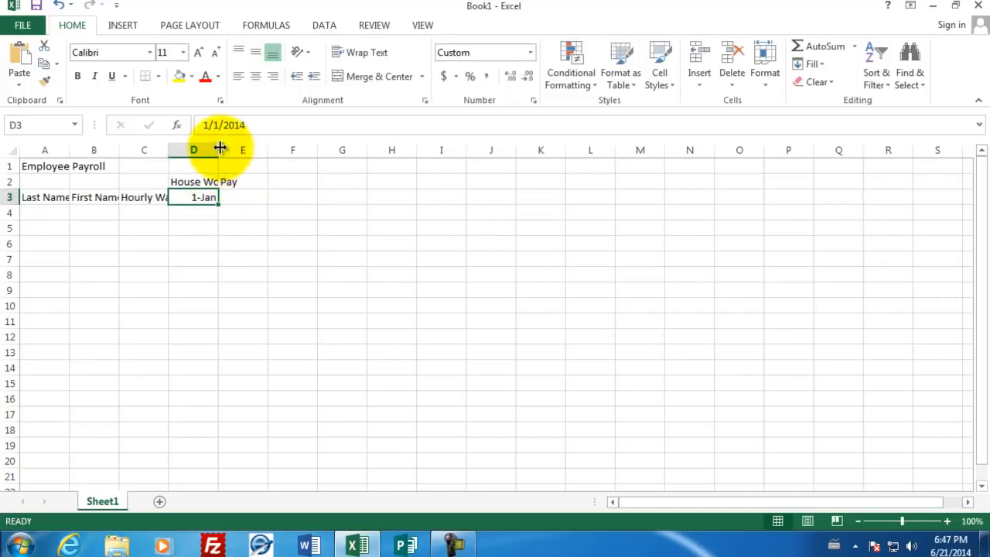
Widen columns A through D so their headings fit fully inside the cells
drag(220, 147, 245, 148)
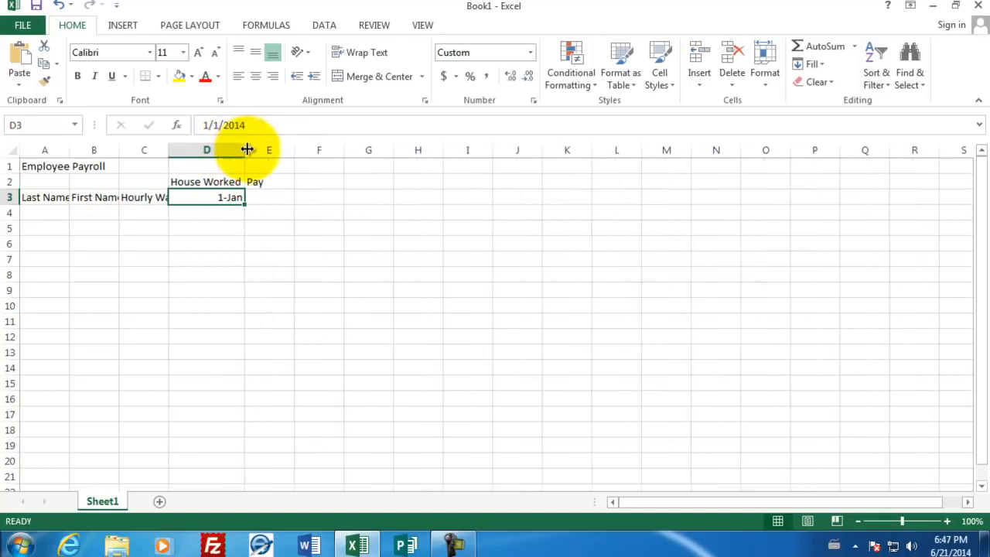
drag(168, 150, 198, 155)
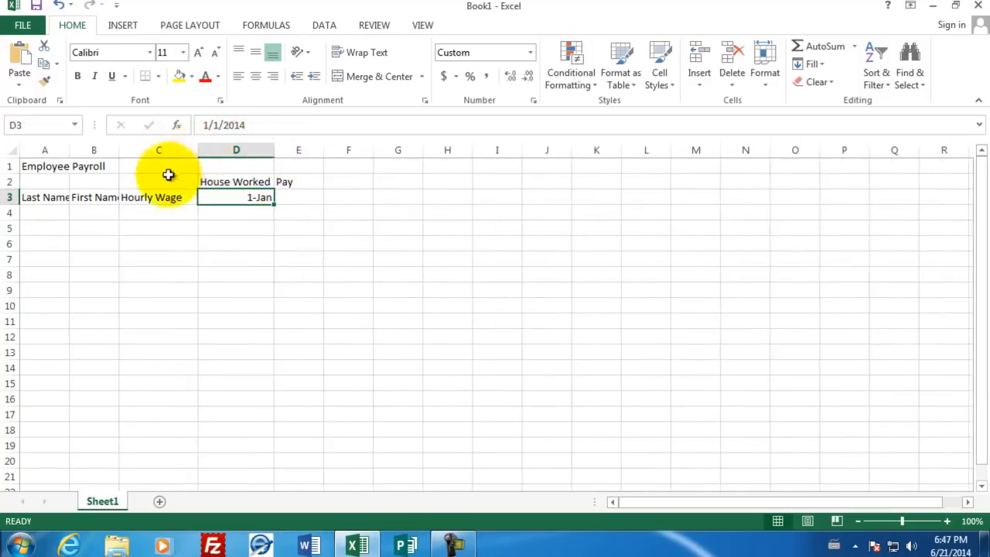
drag(119, 150, 139, 151)
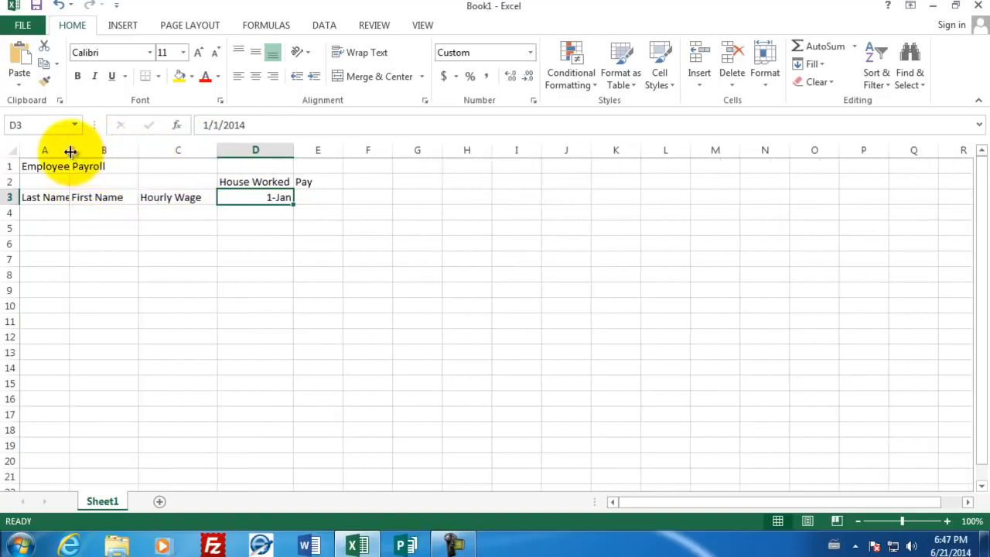
drag(70, 151, 95, 150)
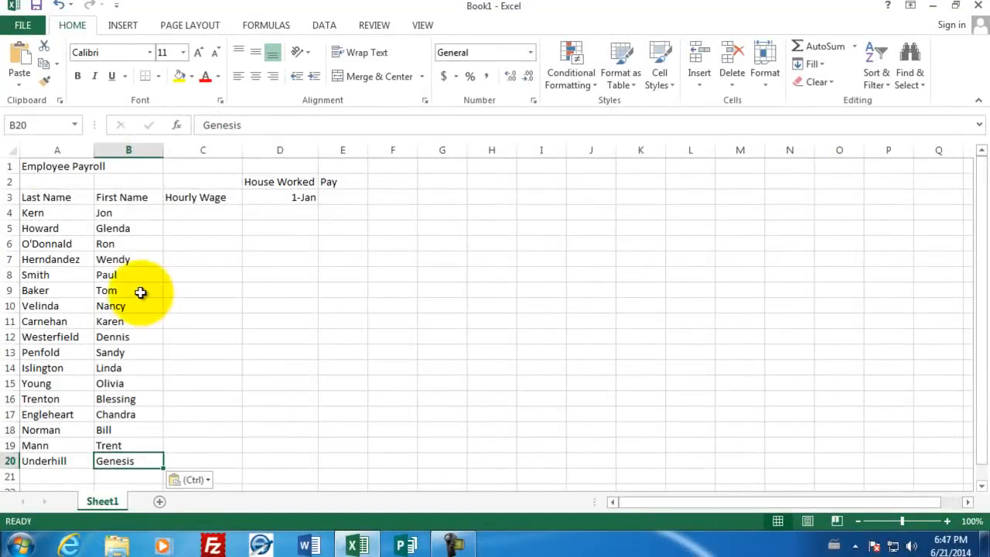
Enter the hourly wages 15.9, 10, 22.10 and 19.1 in cells C4 through C7
click(183, 211)
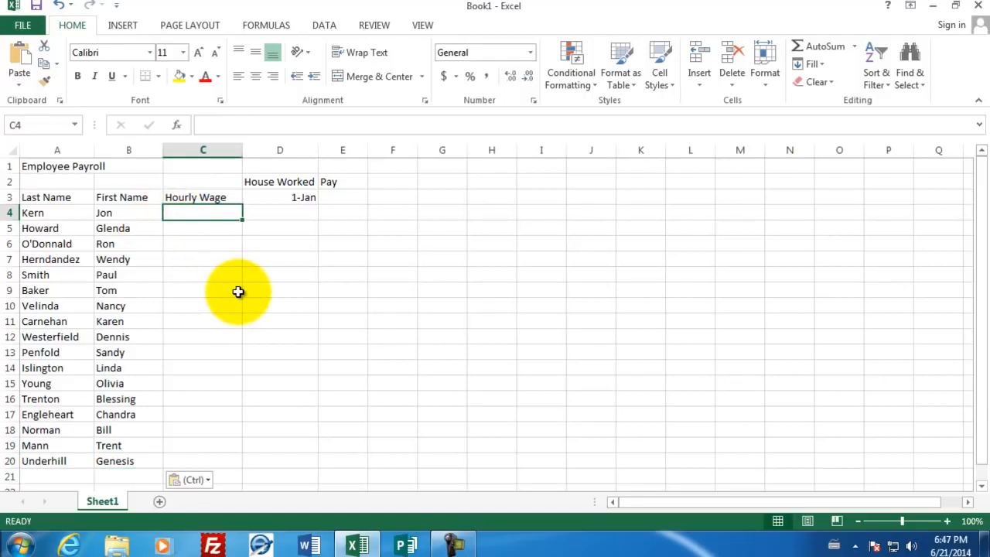
text(15.99)
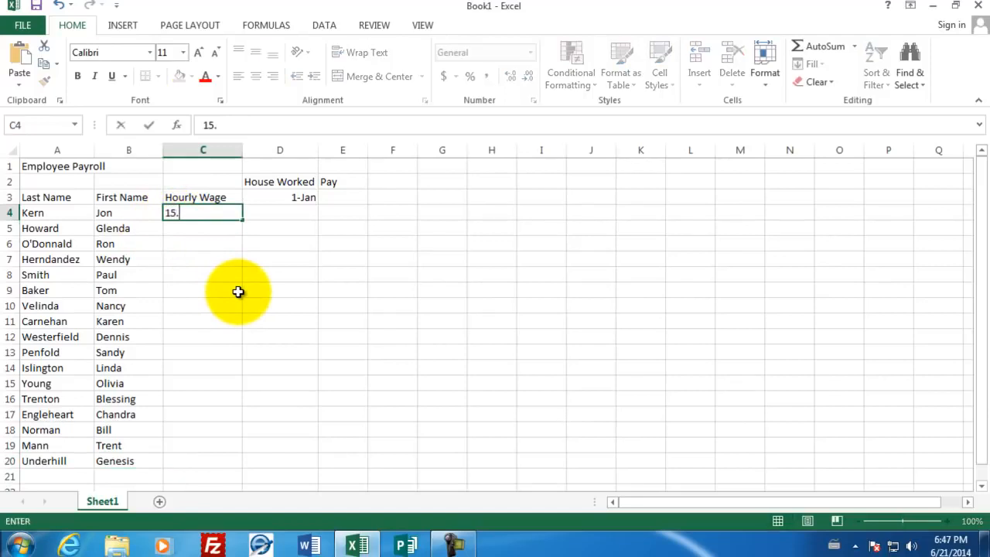
key(Return)
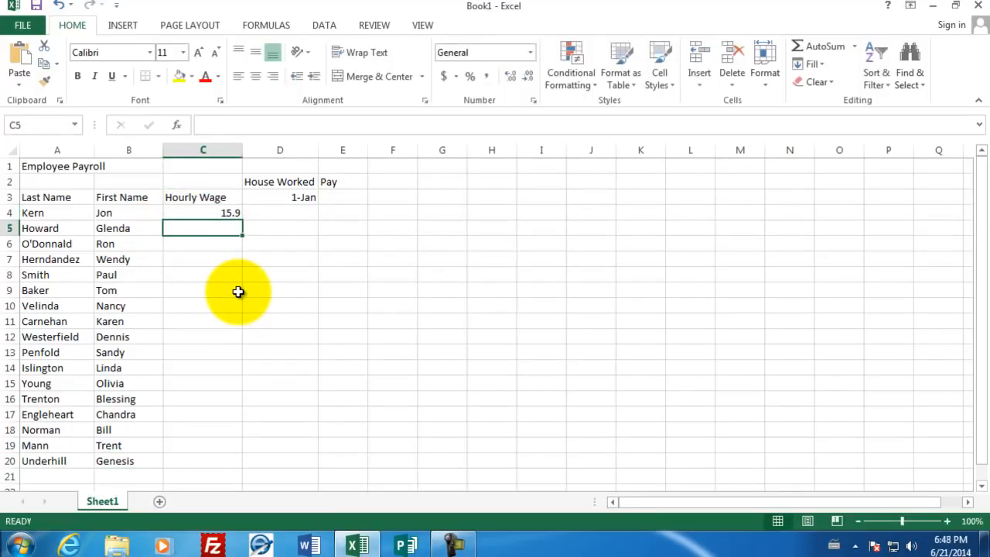
text(10.0)
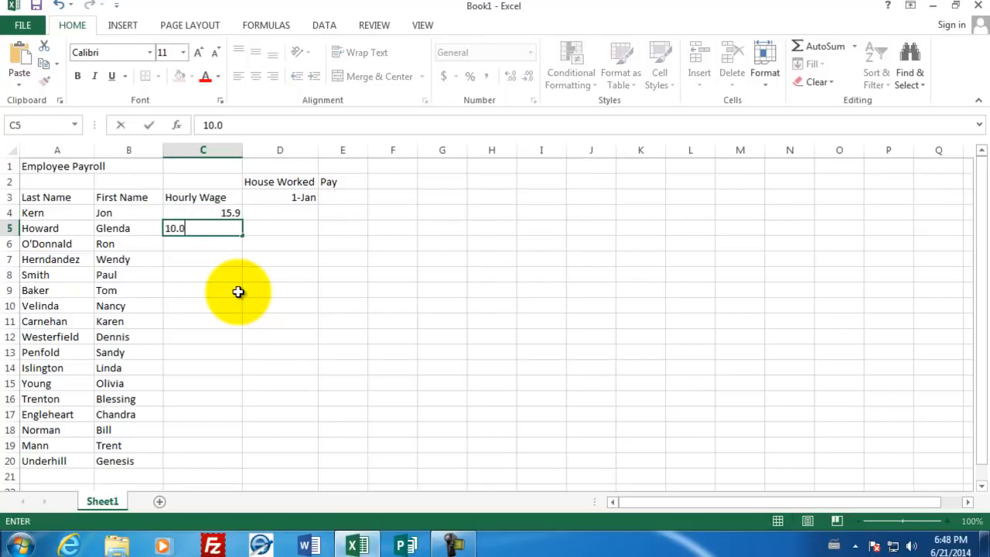
key(Return)
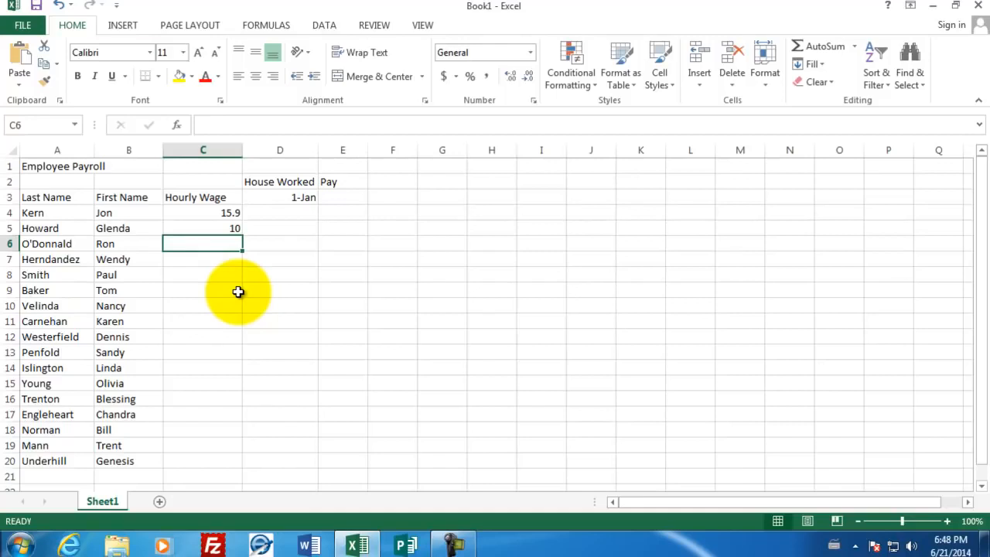
text(22.10)
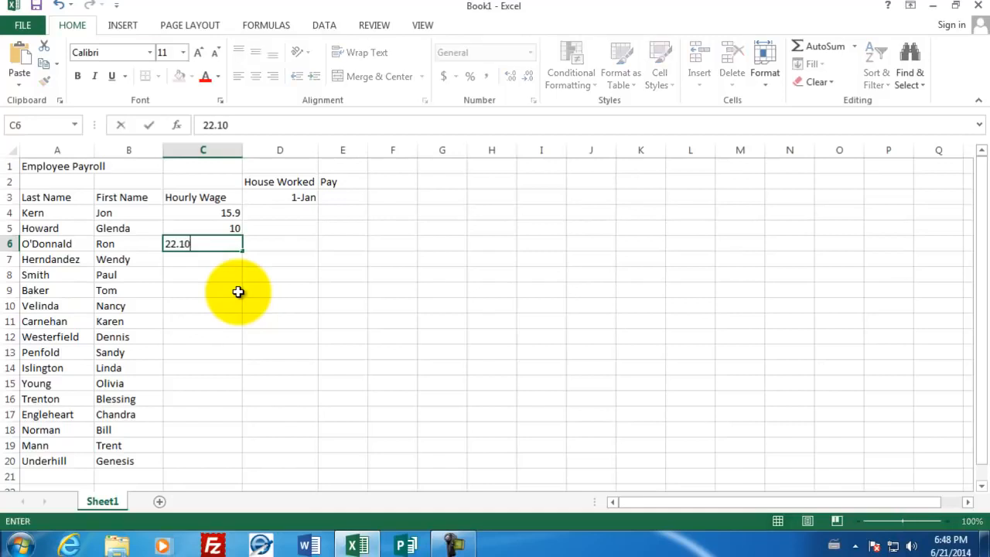
key(Return)
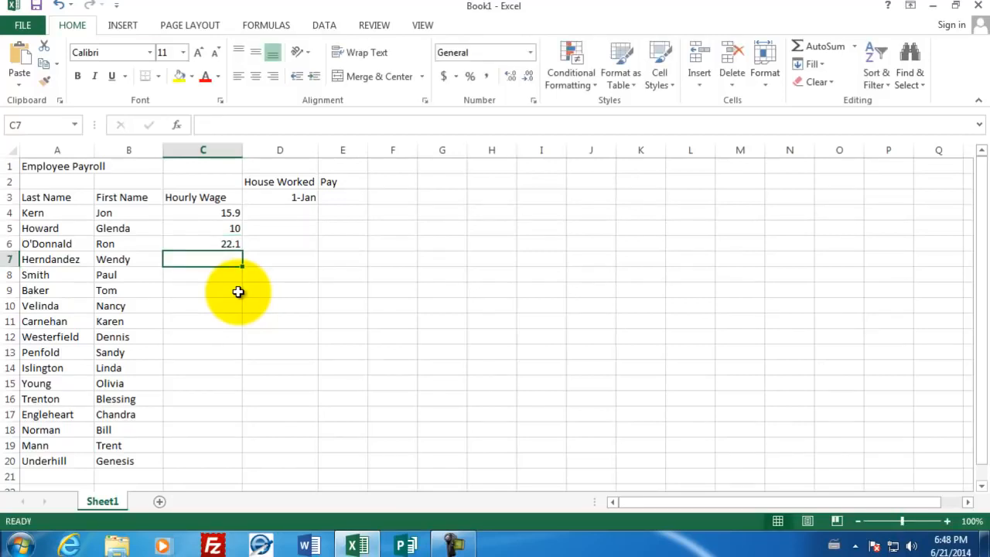
text(19.1)
key(Return)
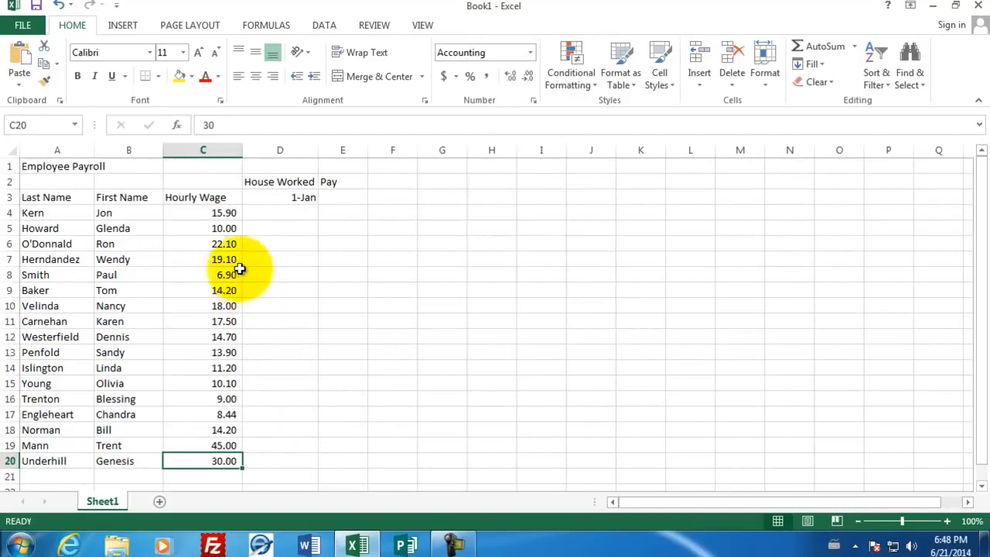
Apply the dollar Accounting Number Format to the hourly wages in cells C4 through C20
drag(217, 213, 209, 462)
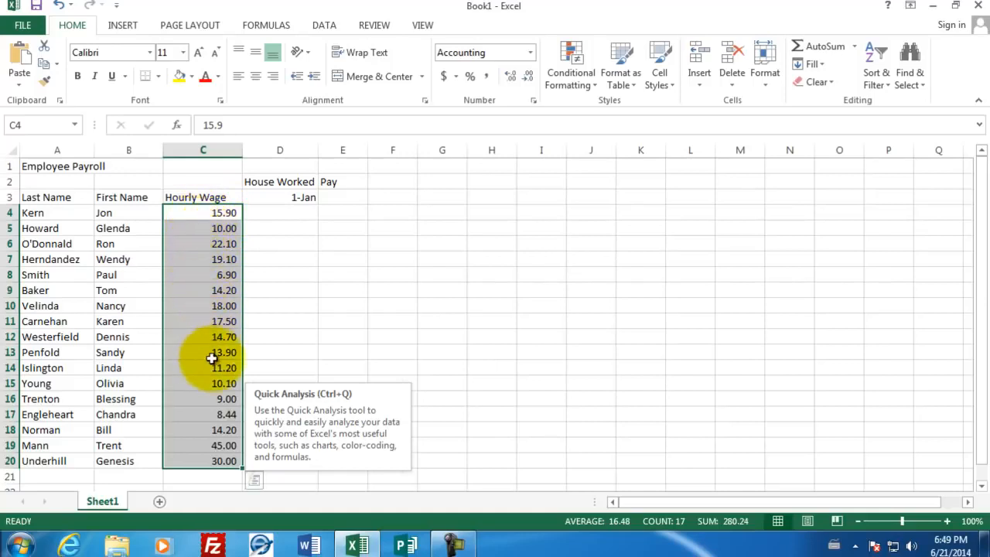
click(444, 77)
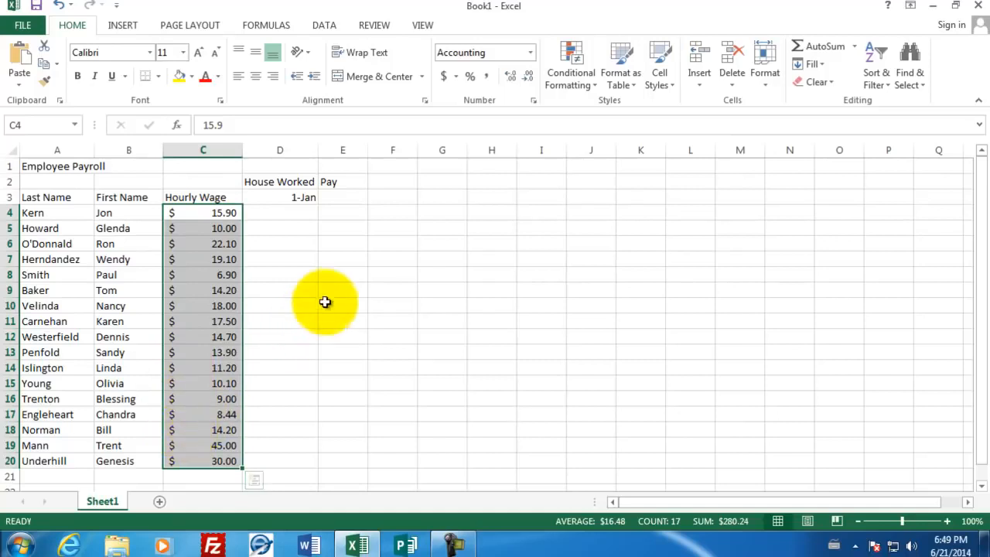
Enter the hours worked 40, 42, 49, 41 and 39 in cells D4 through D8
click(296, 211)
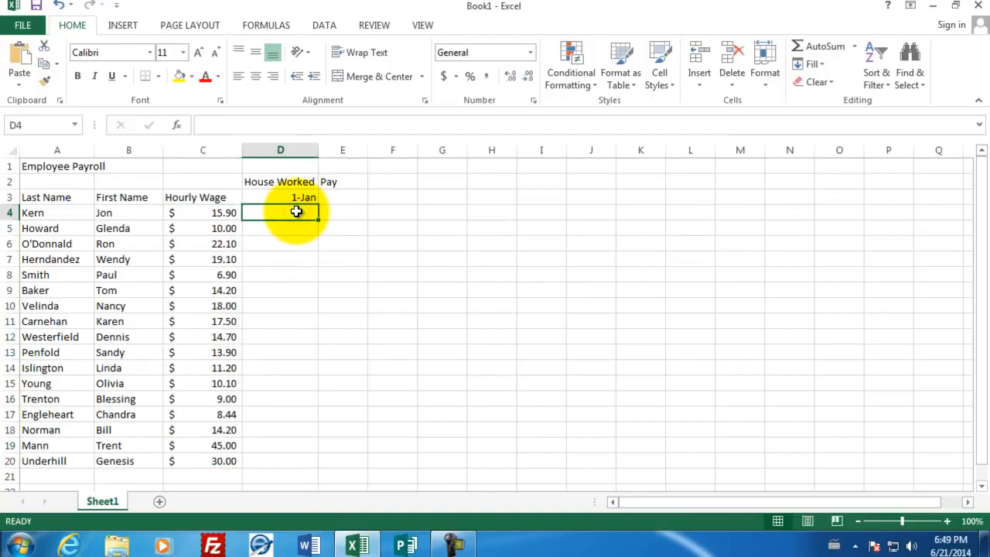
text(40)
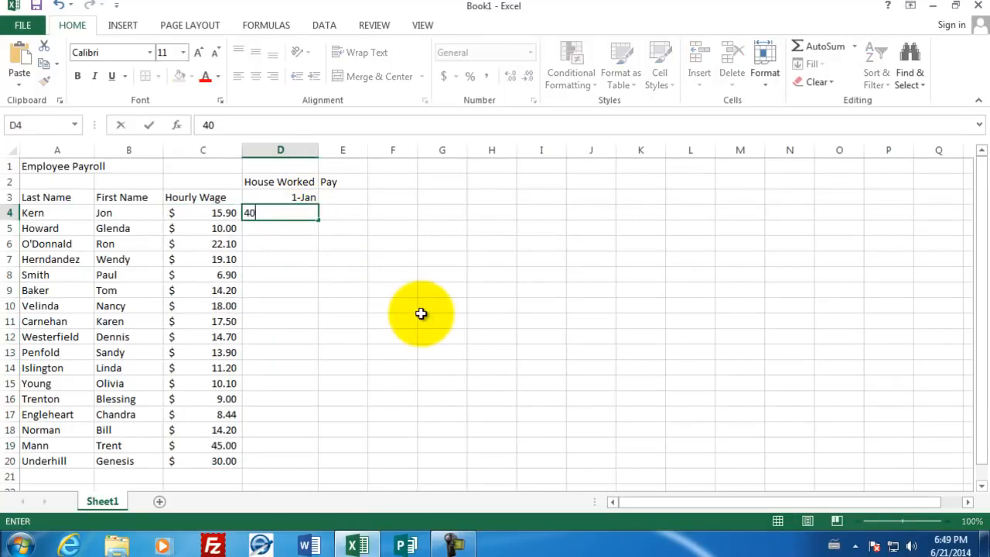
key(Return)
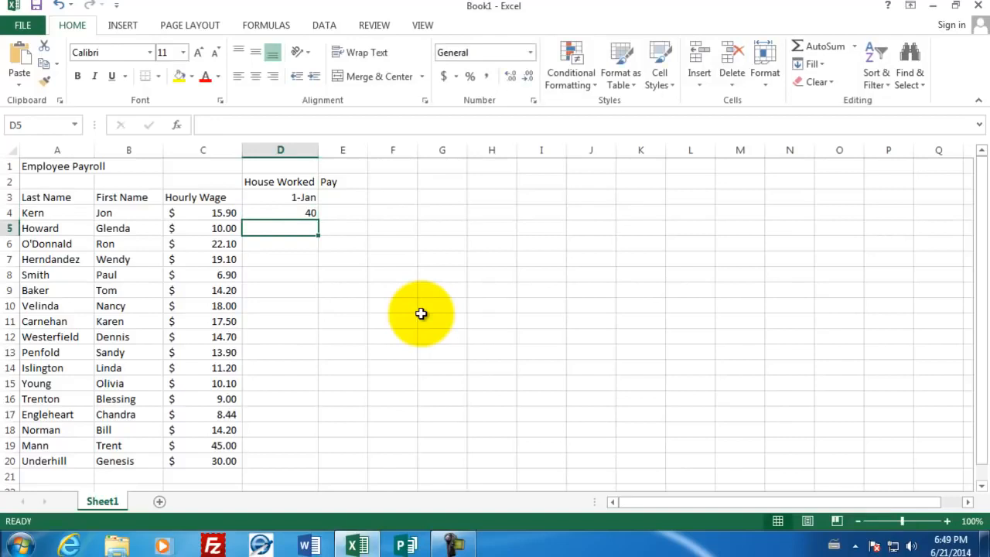
text(42)
key(Return)
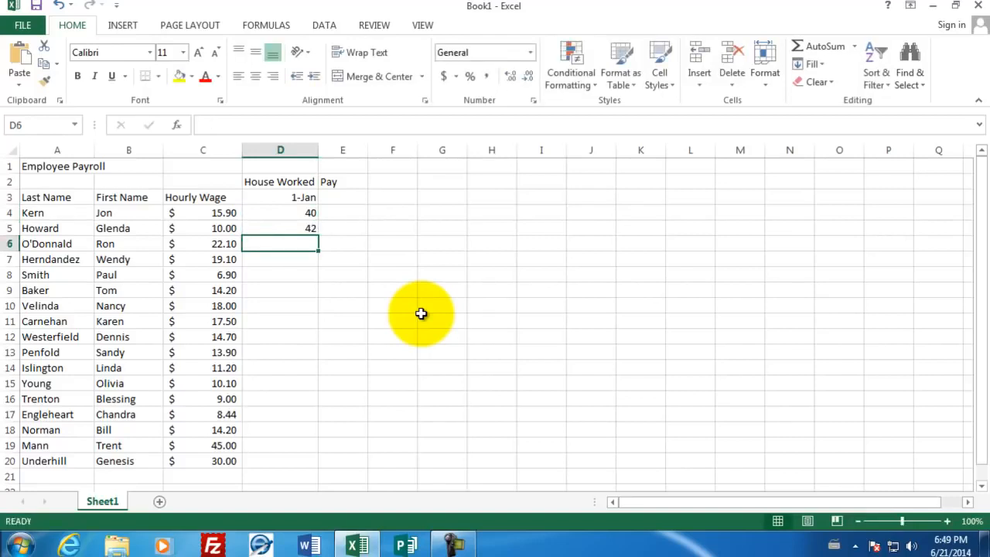
text(49)
key(Return)
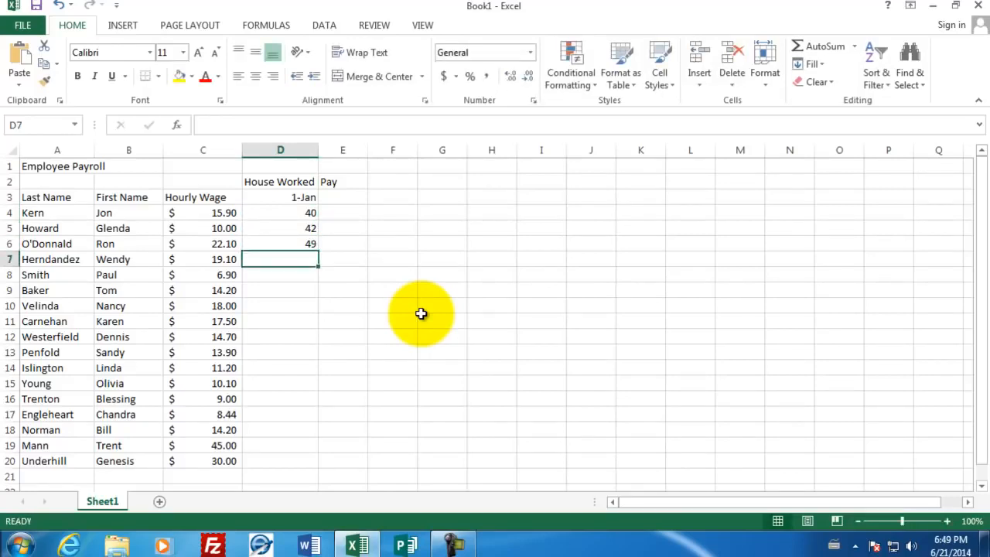
text(41)
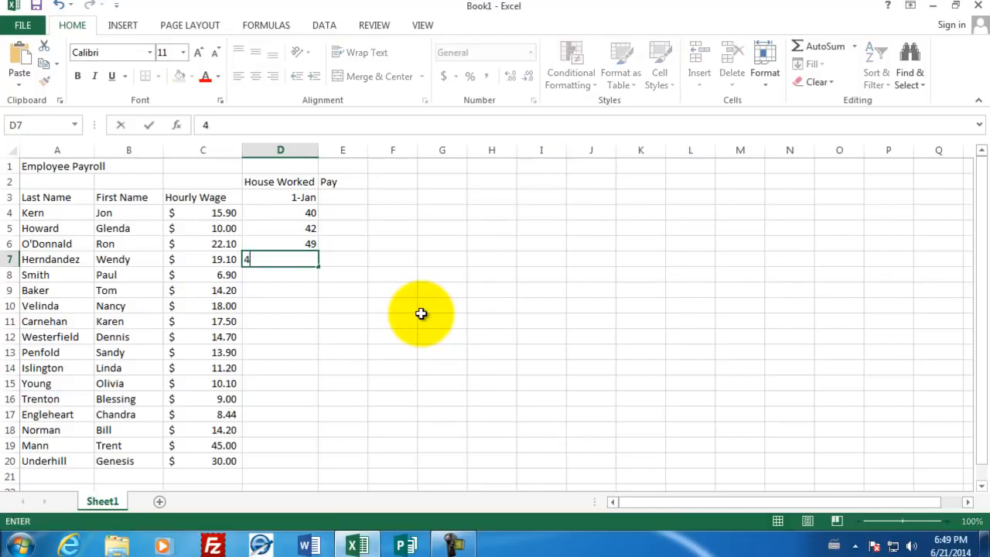
key(Return)
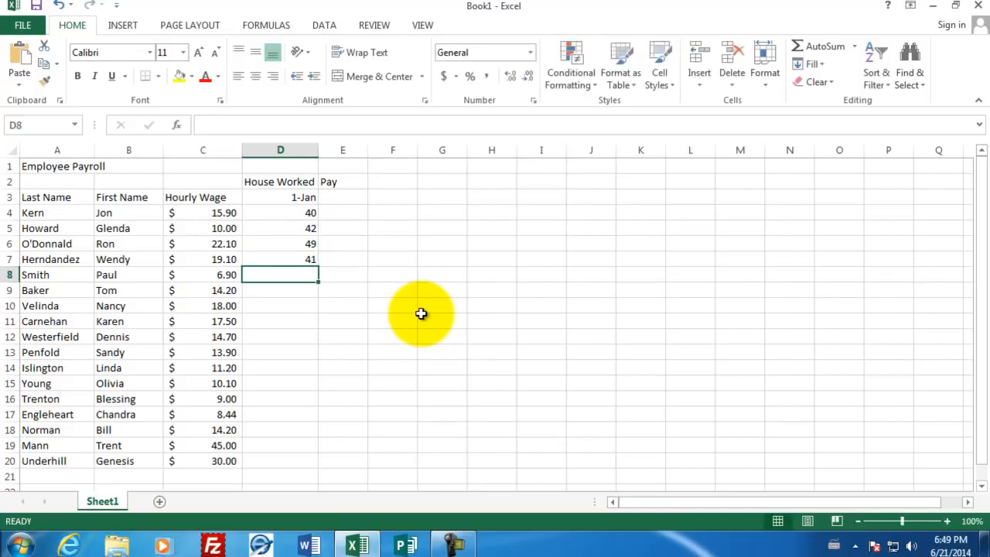
text(39)
key(Return)
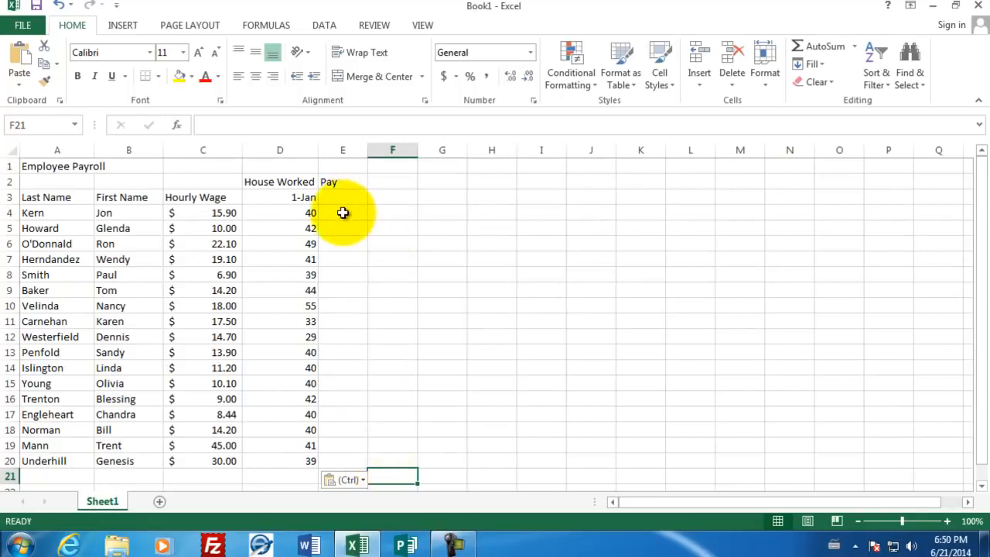
Enter the formula =C4*D4 in cell E4 to calculate the first employee's pay
click(342, 213)
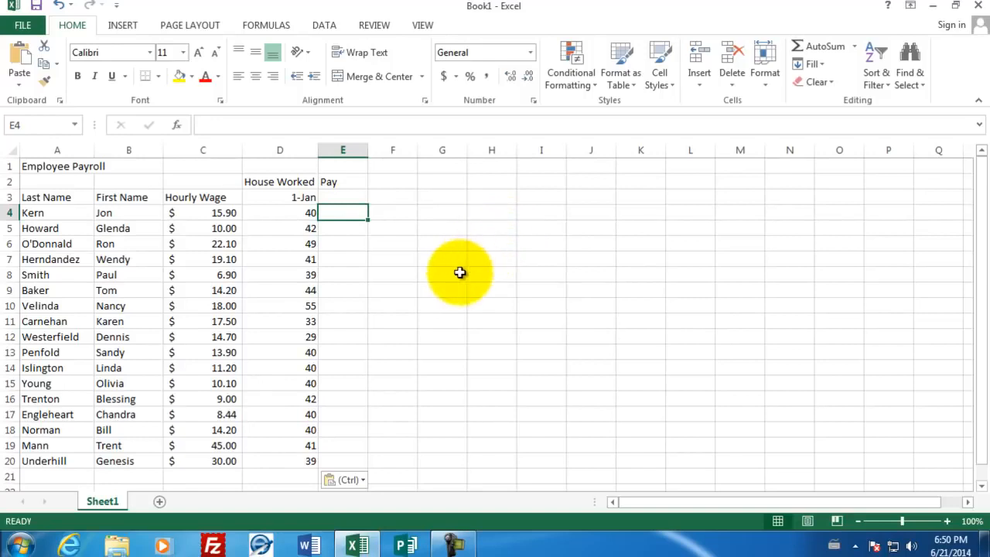
text(=)
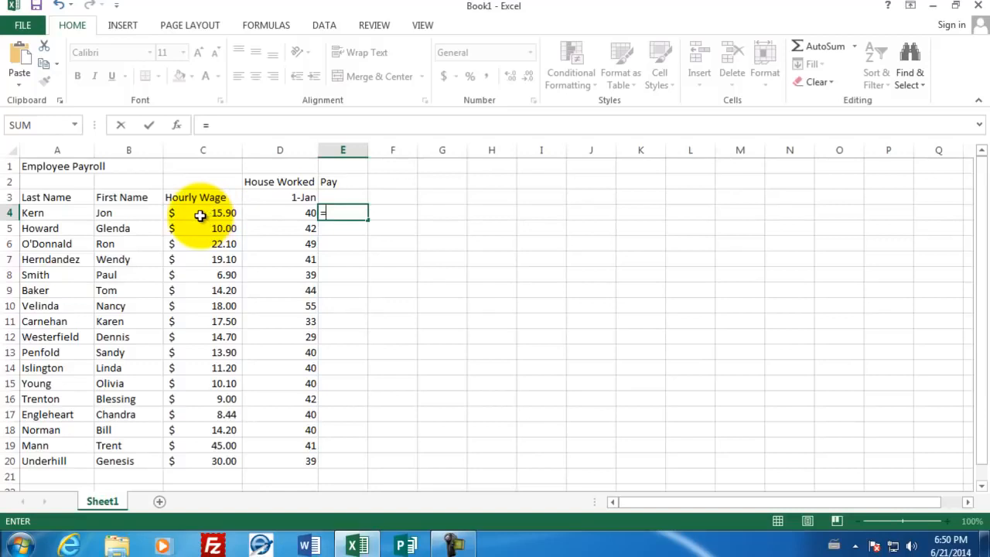
click(200, 215)
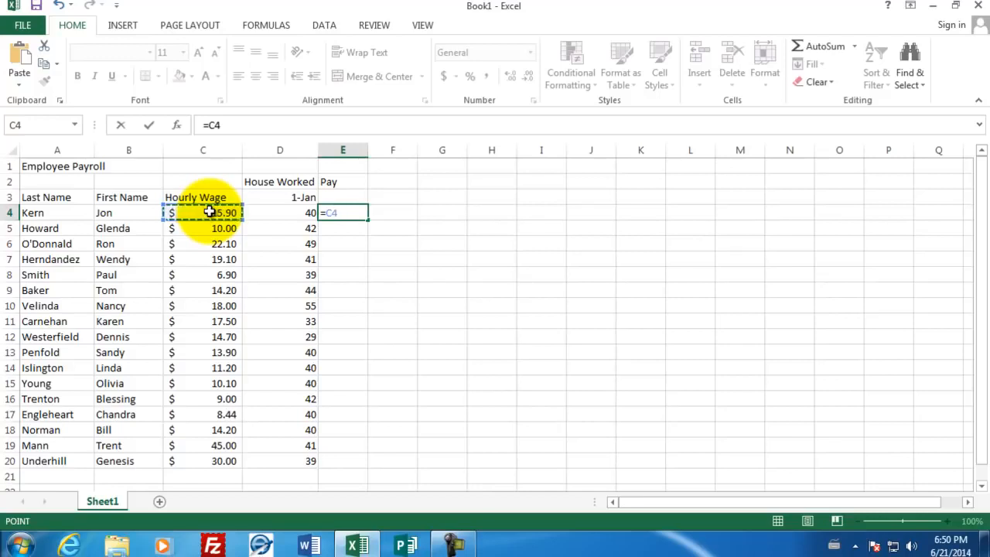
text(*)
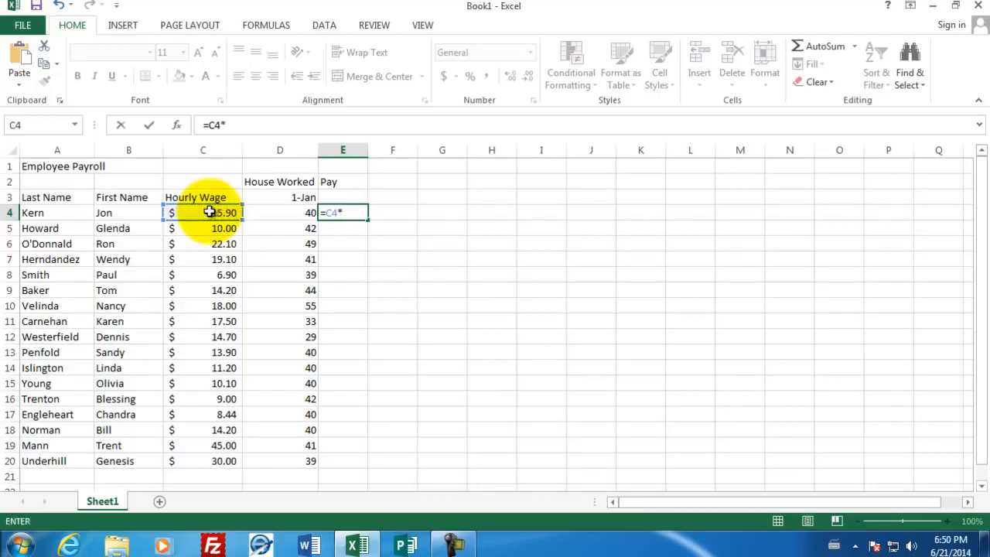
click(265, 215)
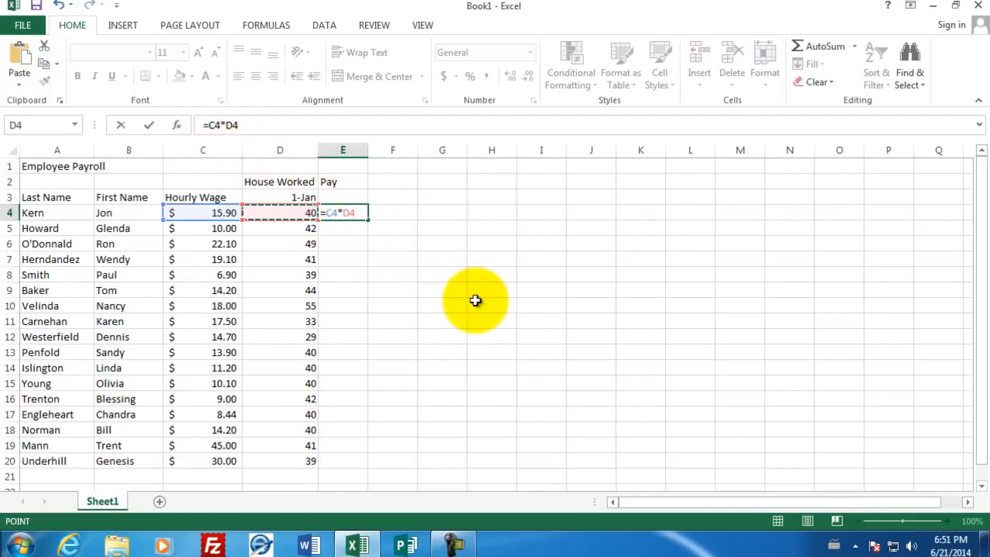
key(ctrl+Return)
key(Return)
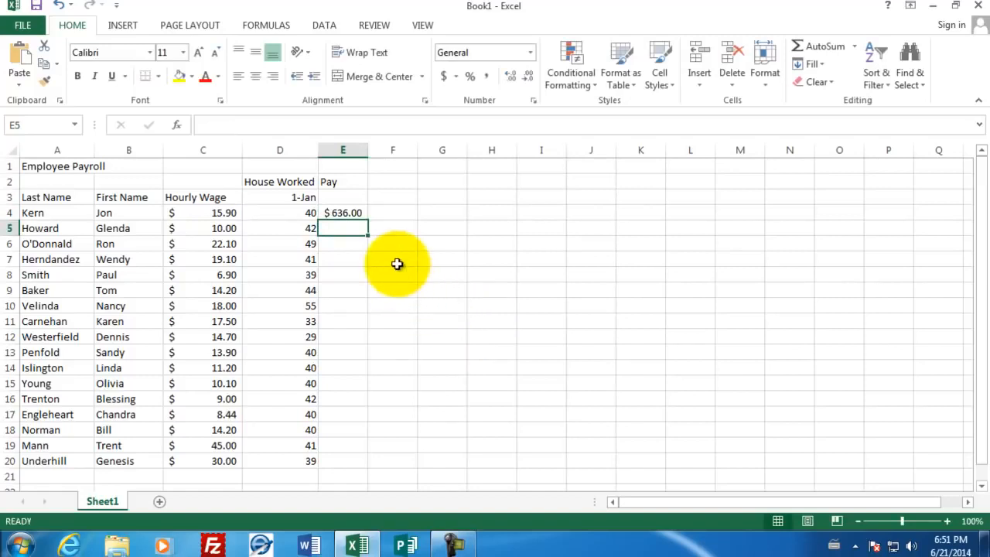
Change the hours worked in cell D4 to 41 and check the pay formula in cell E4
click(280, 212)
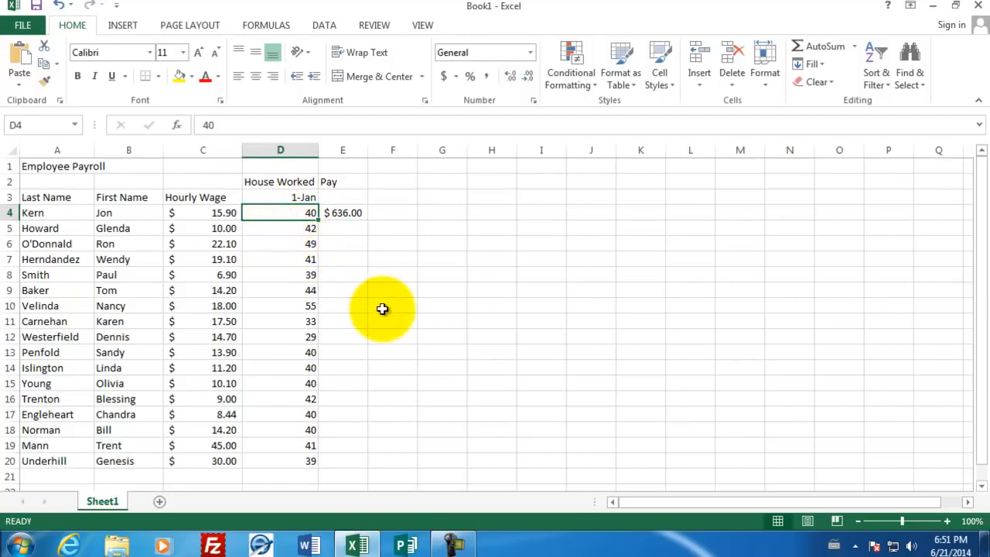
text(41)
key(Return)
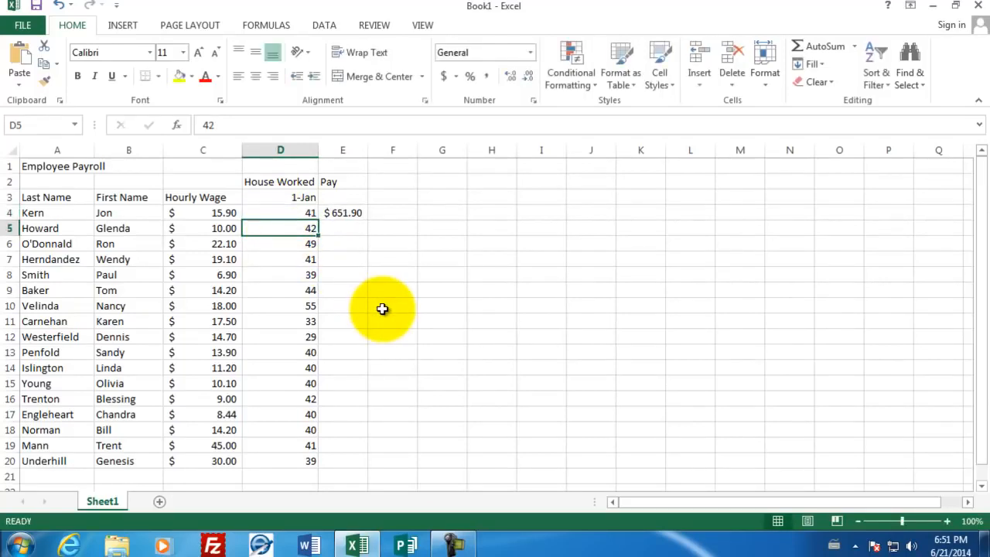
click(354, 210)
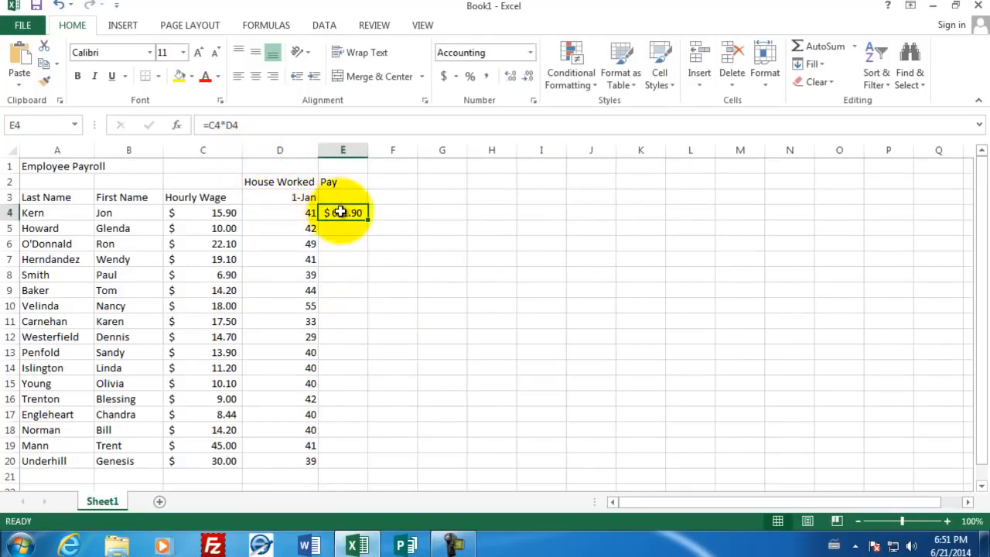
double_click(340, 211)
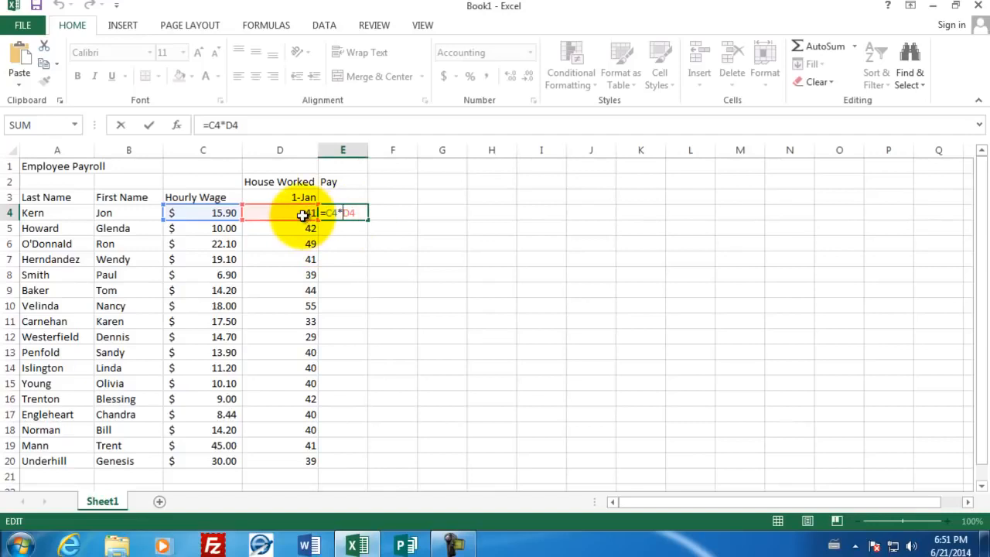
key(Return)
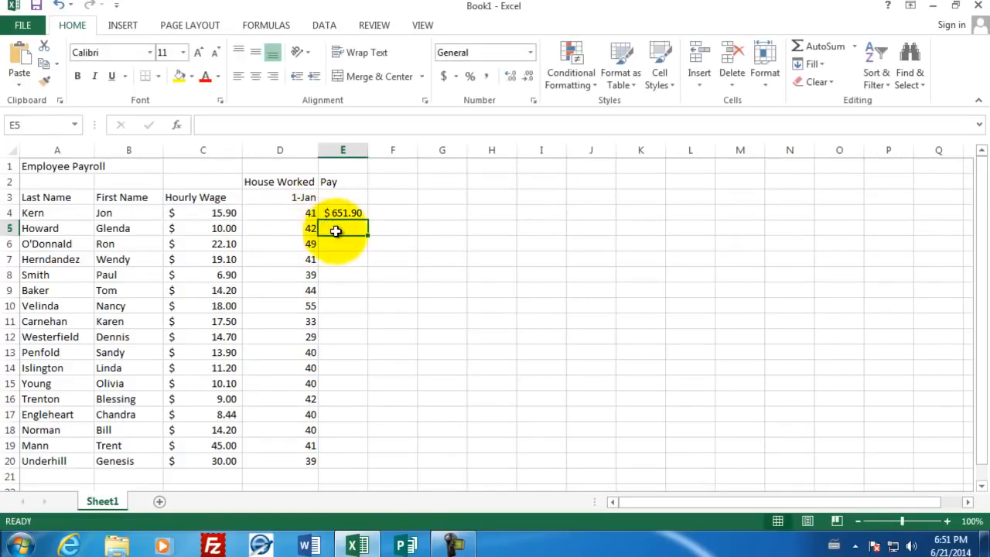
Copy the pay formula from cell E4 and paste it into cell E5
click(330, 213)
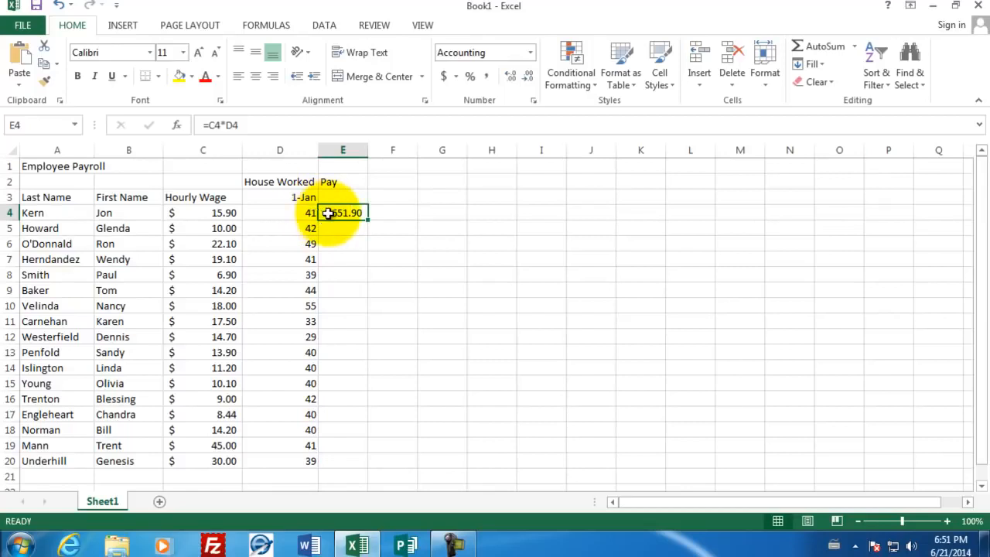
right_click(331, 216)
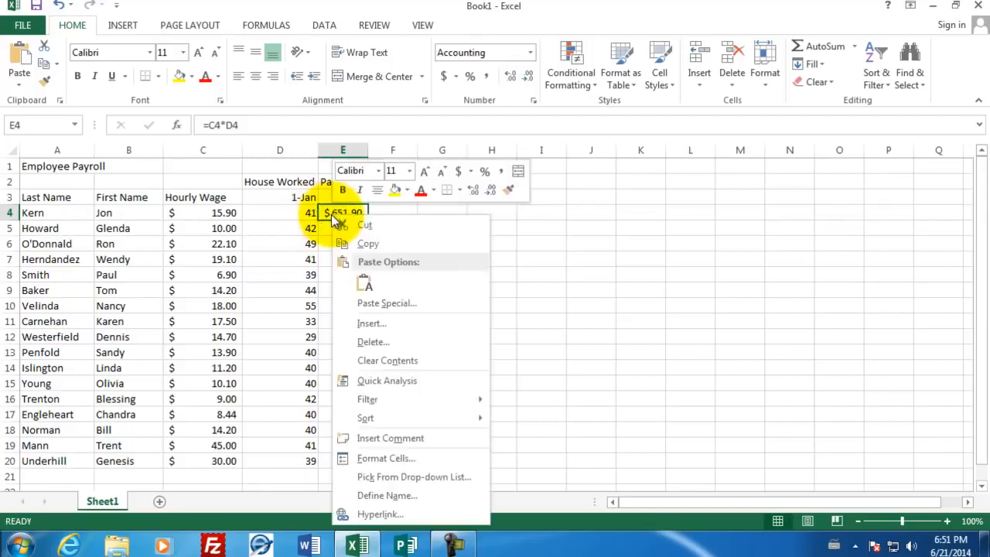
click(355, 241)
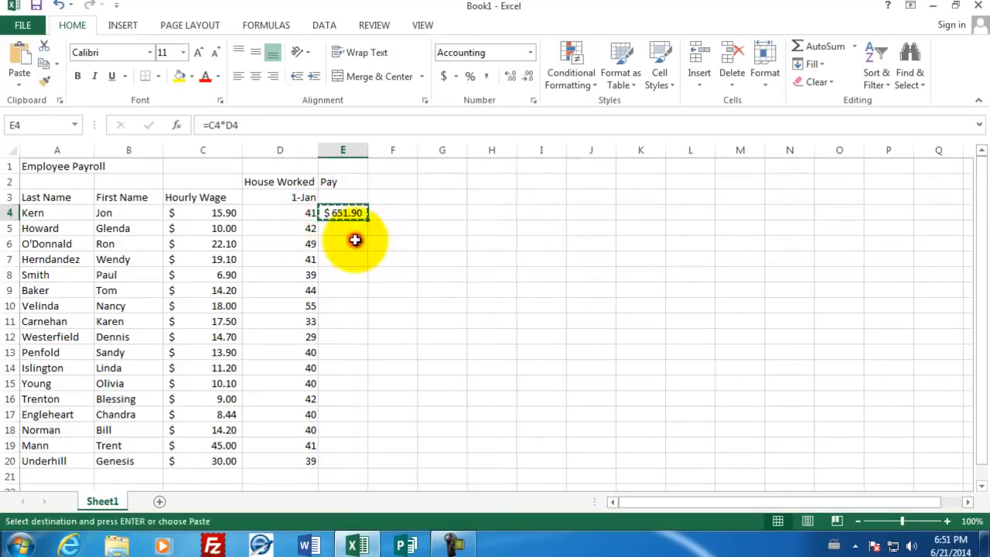
click(342, 229)
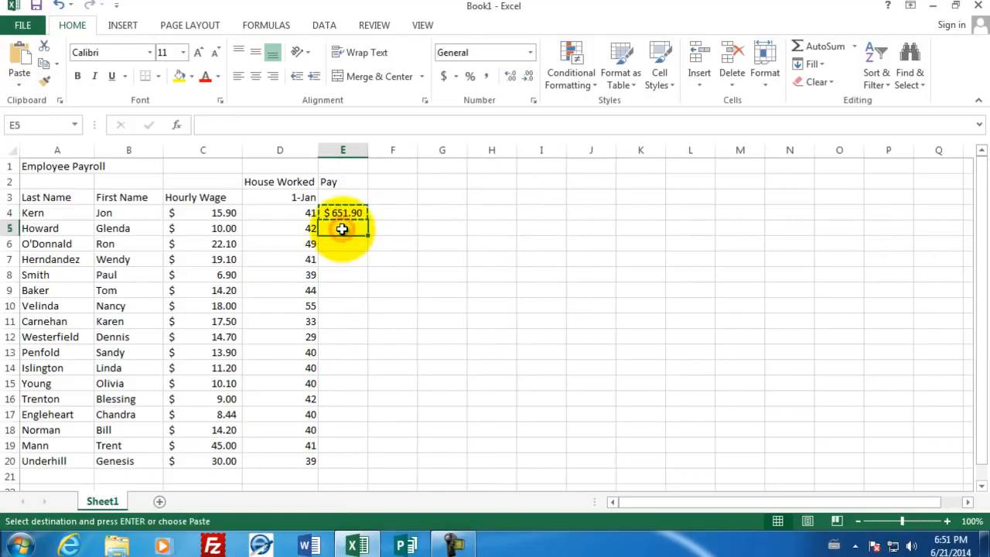
right_click(342, 229)
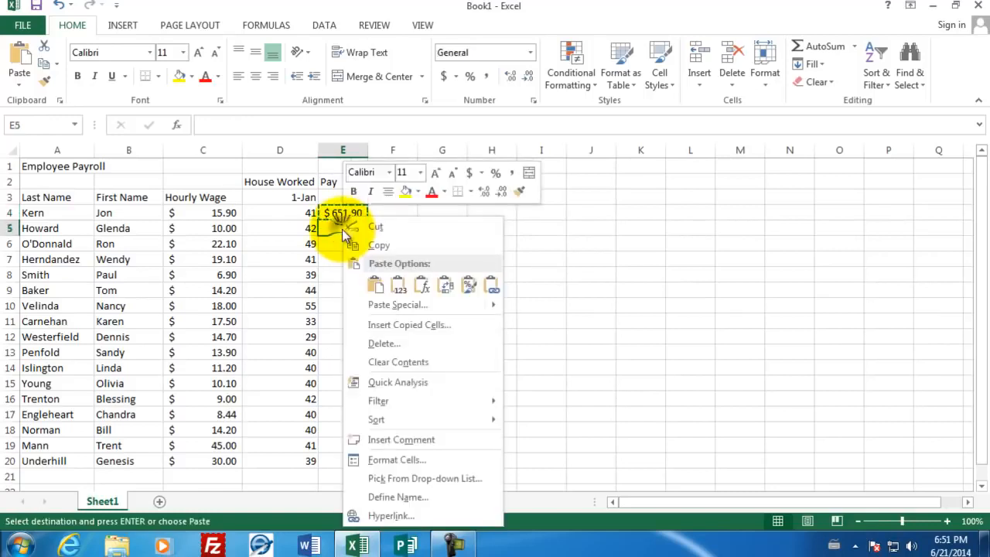
click(376, 287)
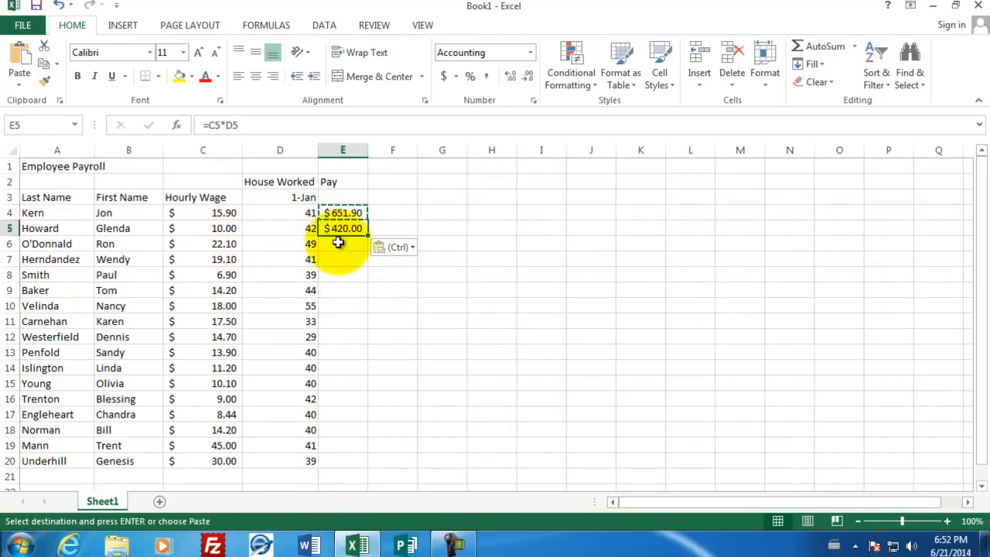
Paste the copied pay formula into cells E6 through E11 and widen column E to fit the amounts
drag(338, 242, 331, 316)
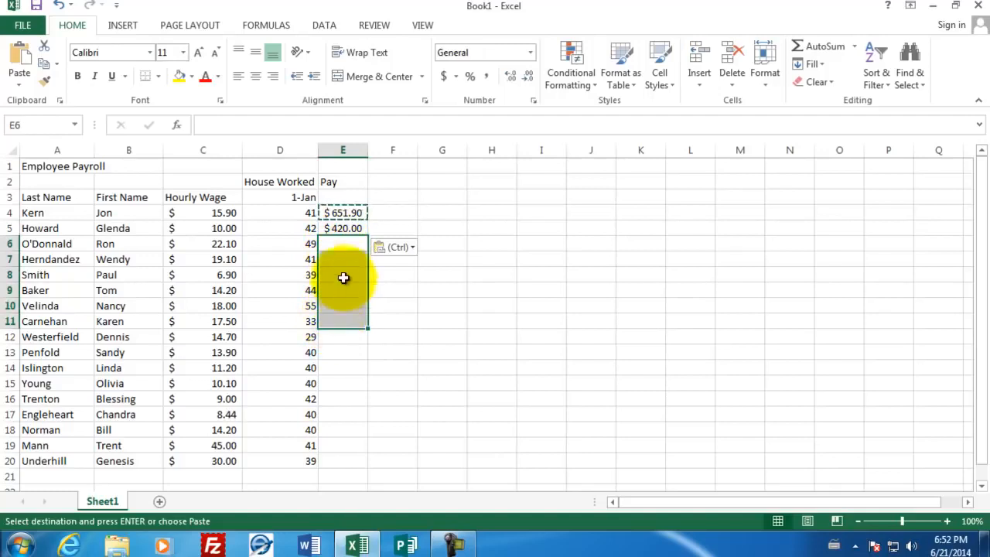
right_click(339, 245)
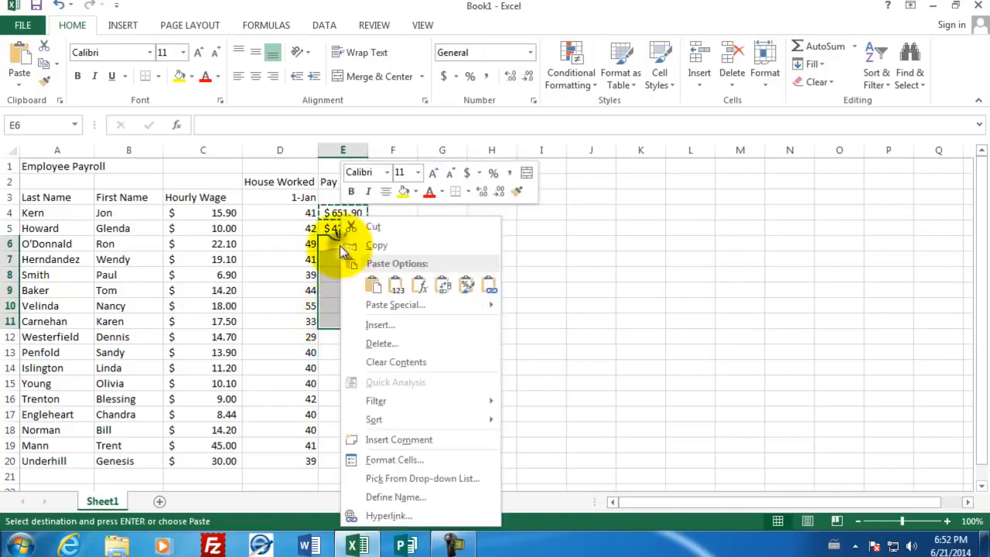
click(375, 288)
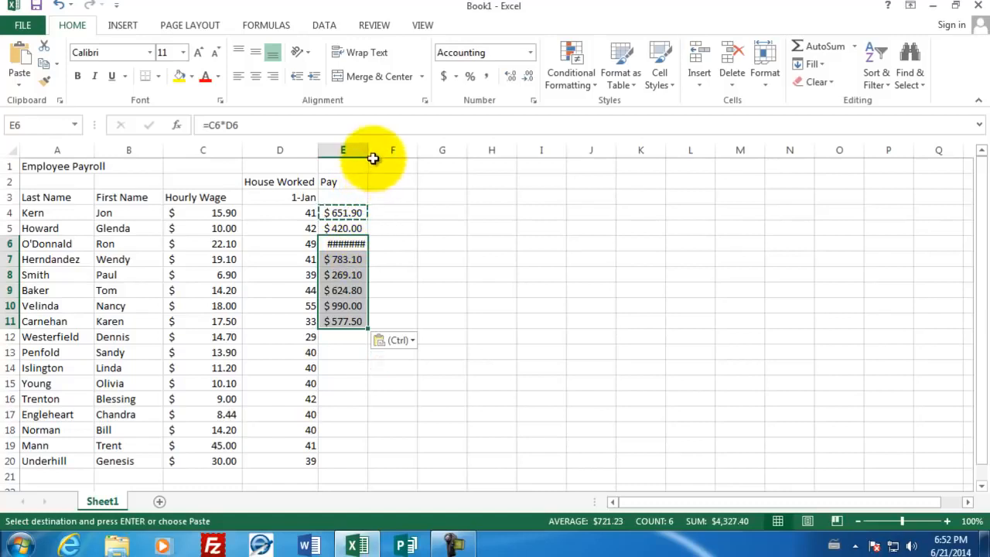
drag(373, 158, 378, 156)
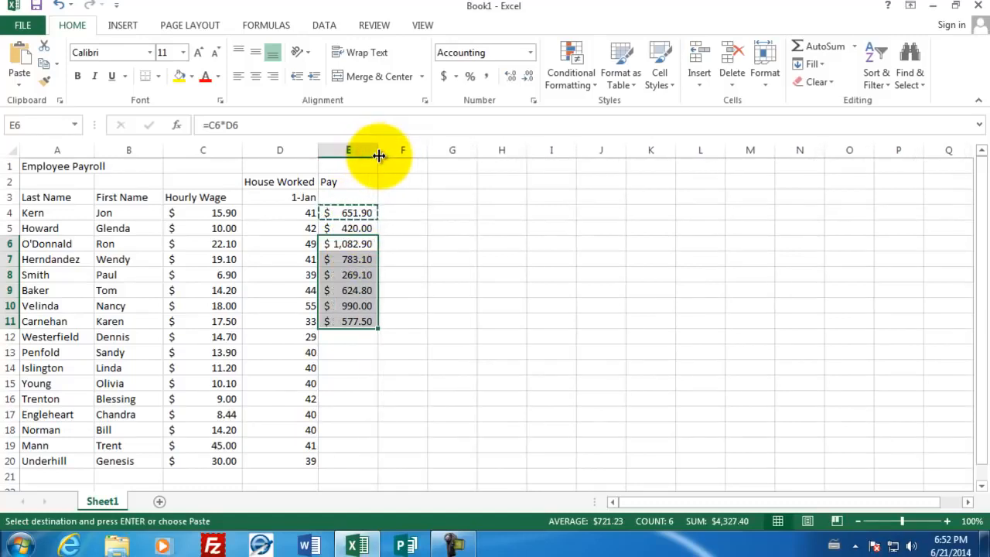
click(353, 244)
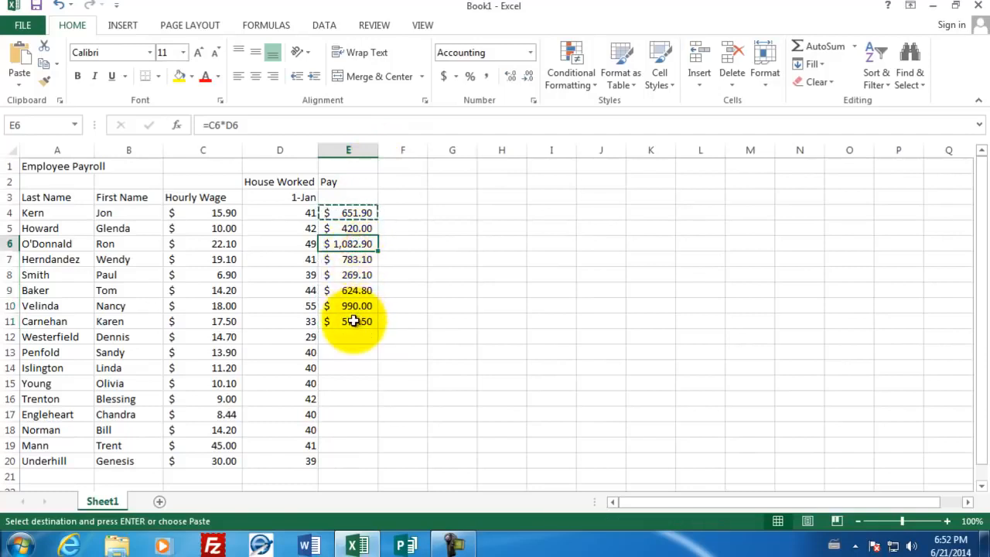
Fill the pay formula from cell E11 down through cell E20
click(353, 321)
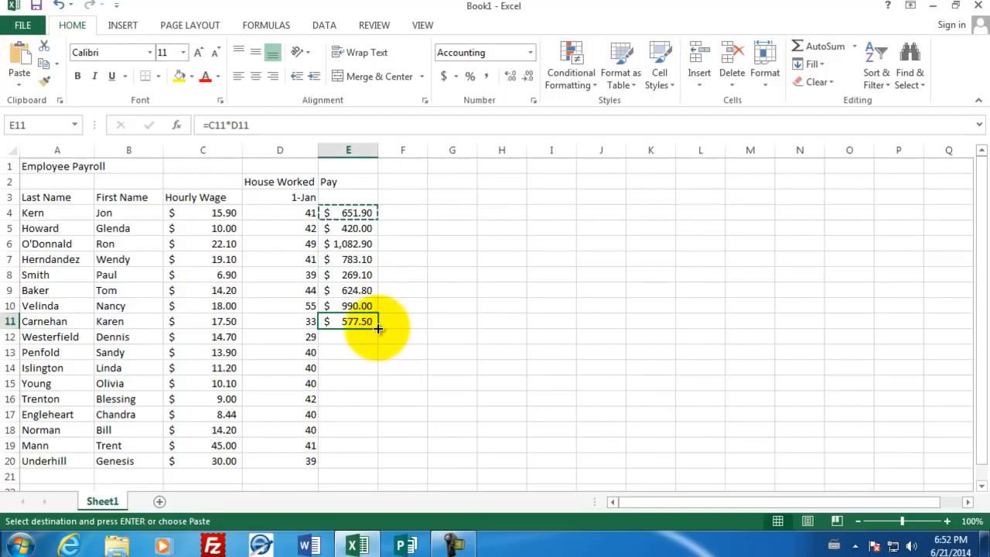
drag(377, 328, 371, 466)
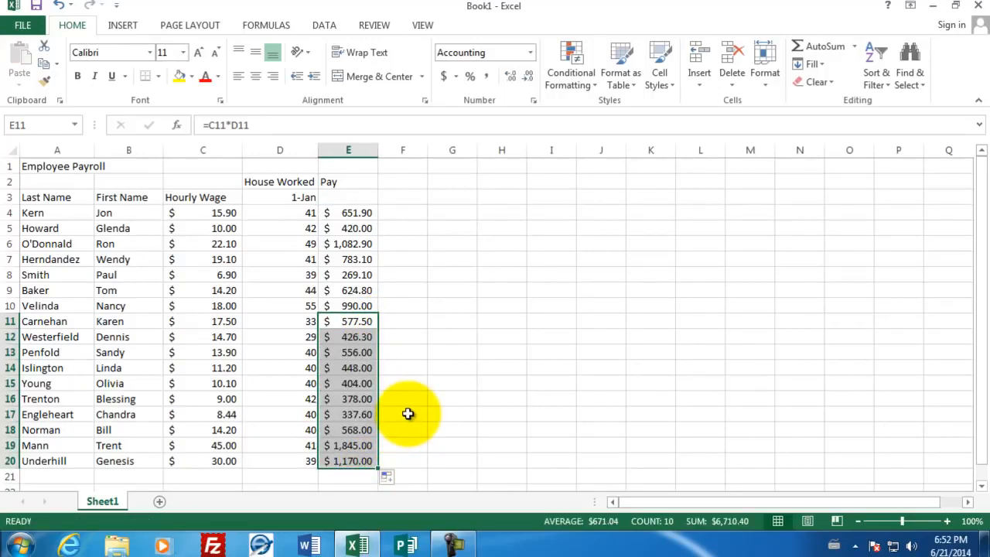
click(391, 213)
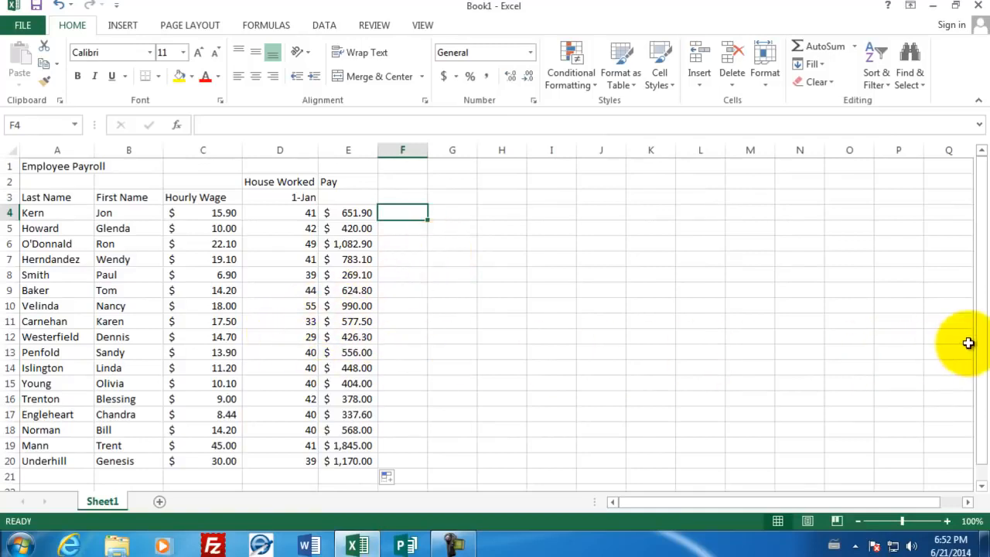
Enter the row labels Max, Min, Average and Total in cells A22 through A25 below the employee list
drag(980, 341, 986, 370)
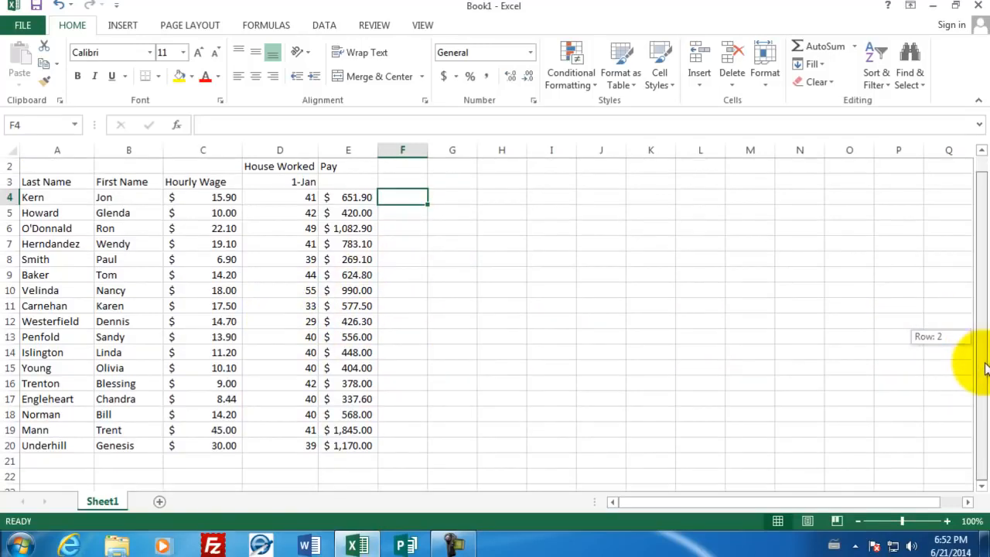
click(73, 476)
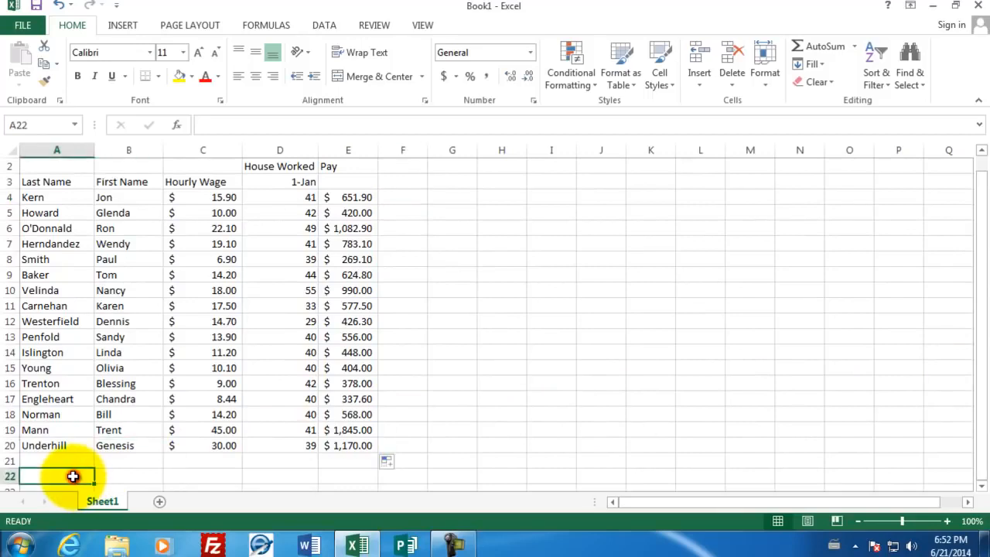
text(Max)
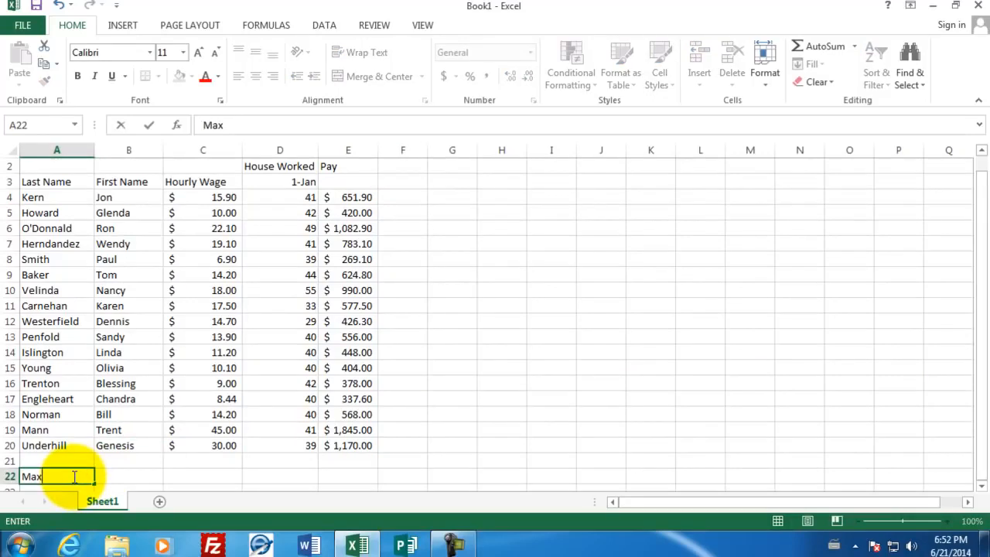
key(Return)
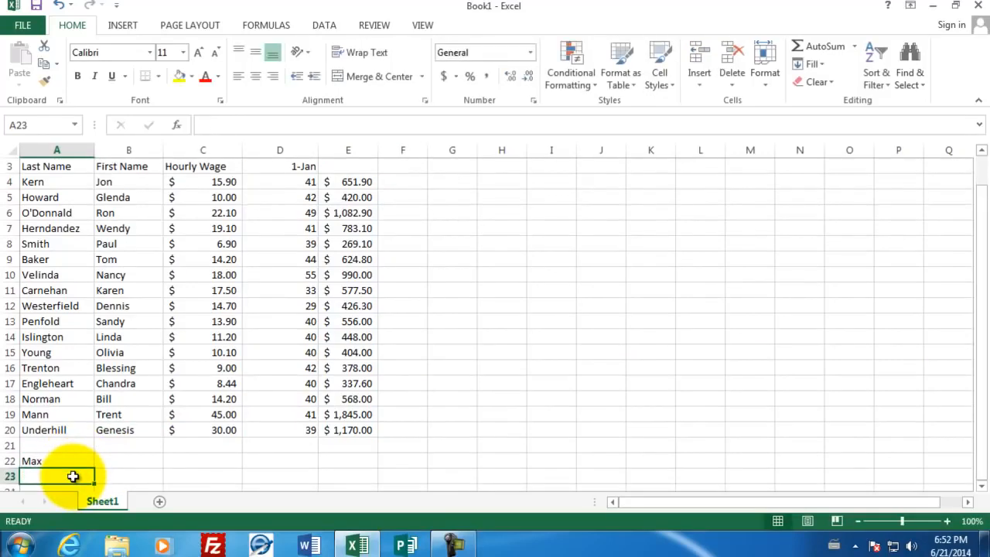
text(Min)
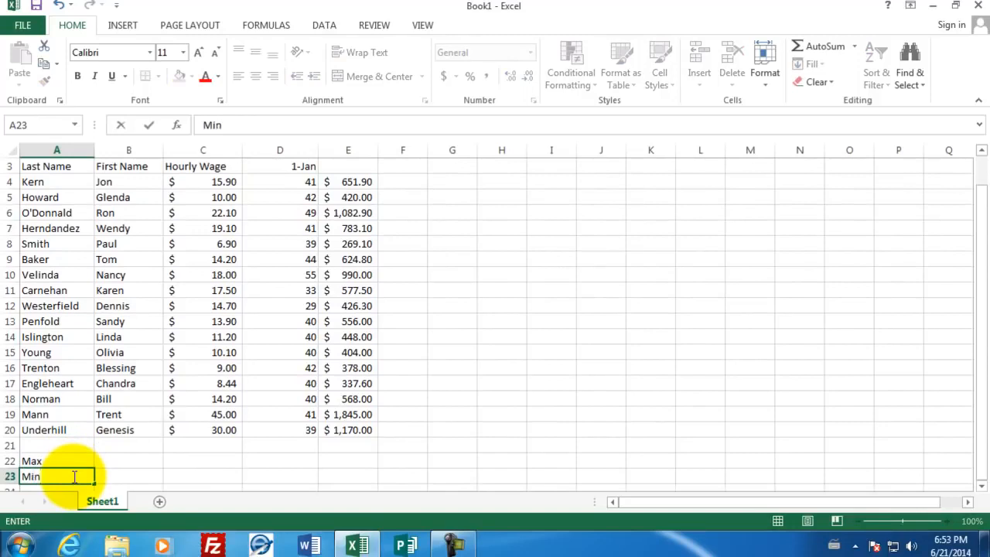
key(Return)
text(Averag)
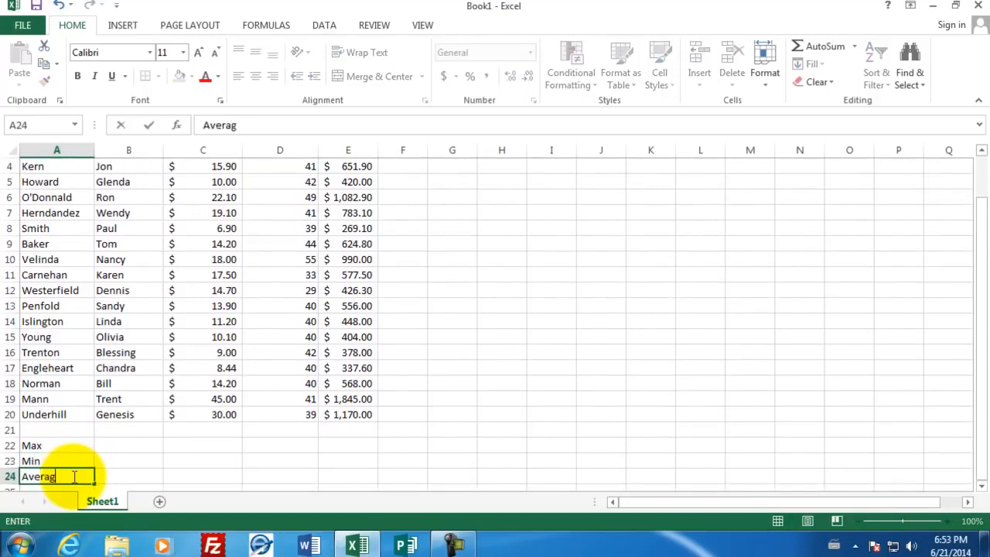
text(e)
key(Return)
text(Total)
key(Return)
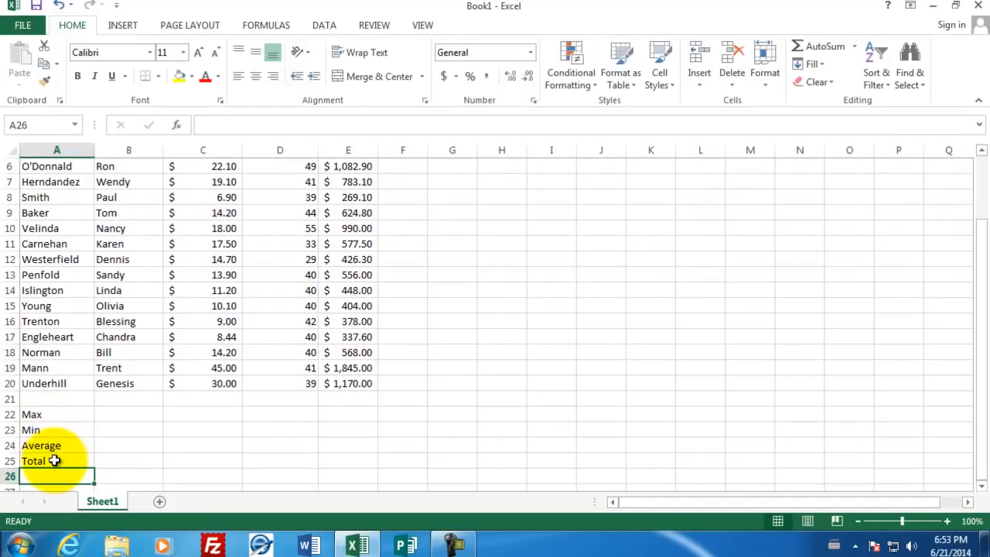
Enter the formula =max(C4:C20) in cell C22 to find the highest hourly wage
click(191, 413)
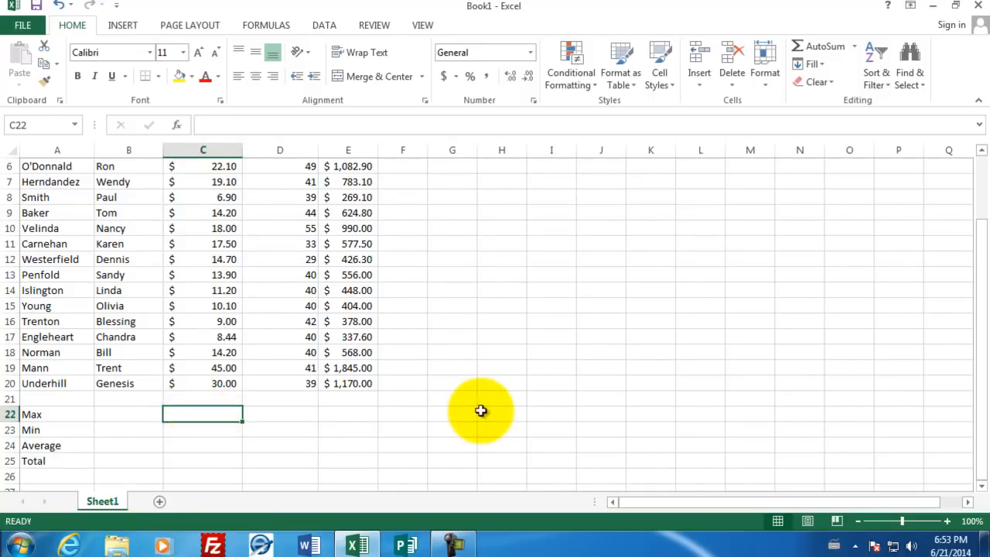
text(=)
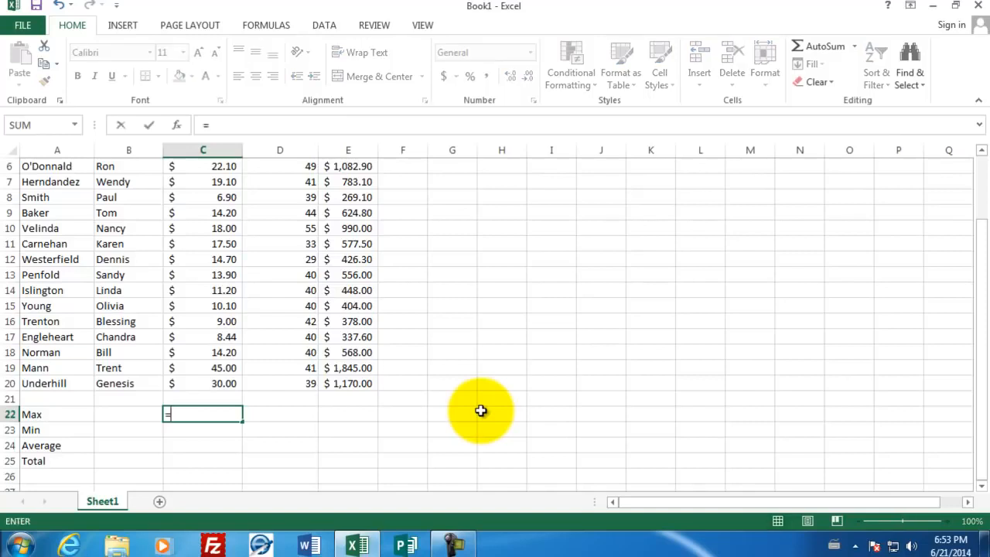
text(max)
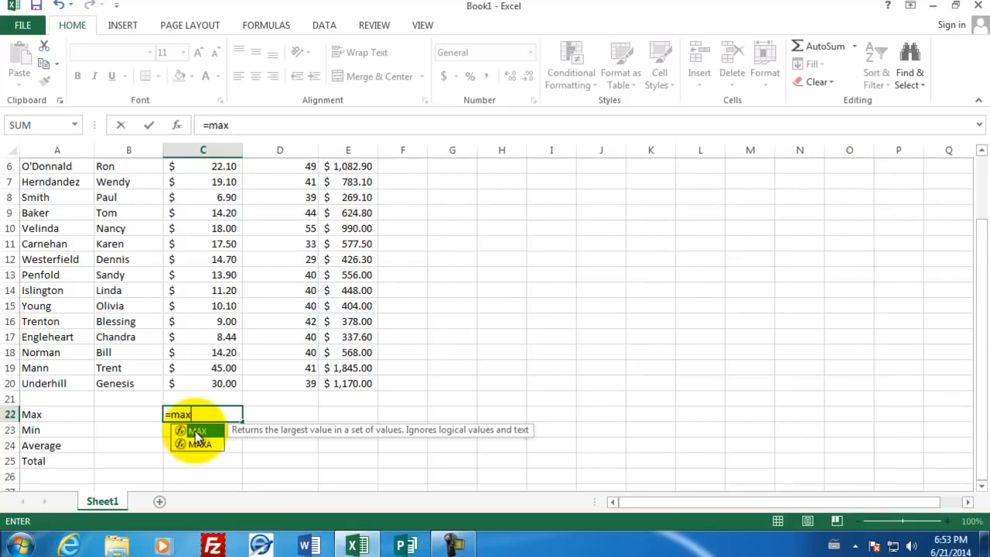
text(()
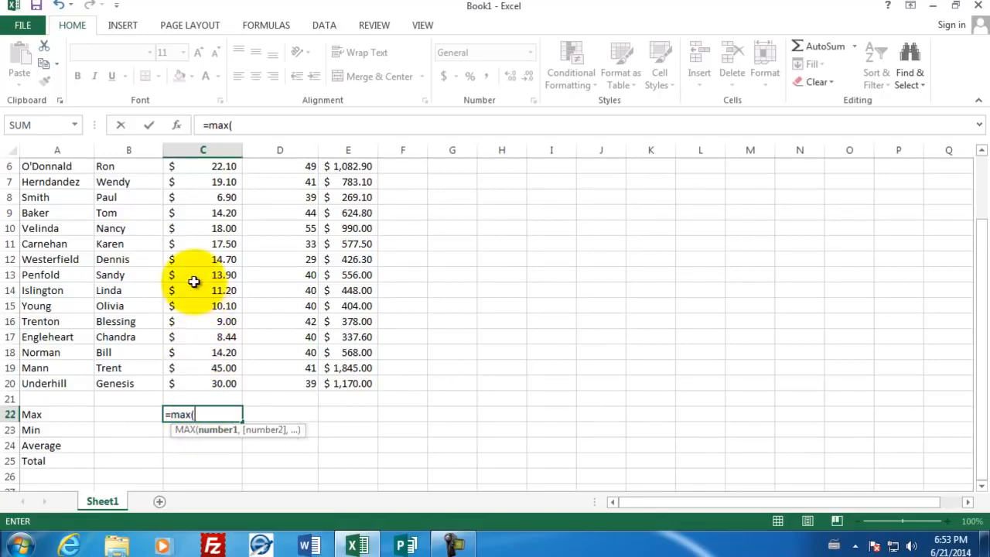
drag(204, 385, 201, 180)
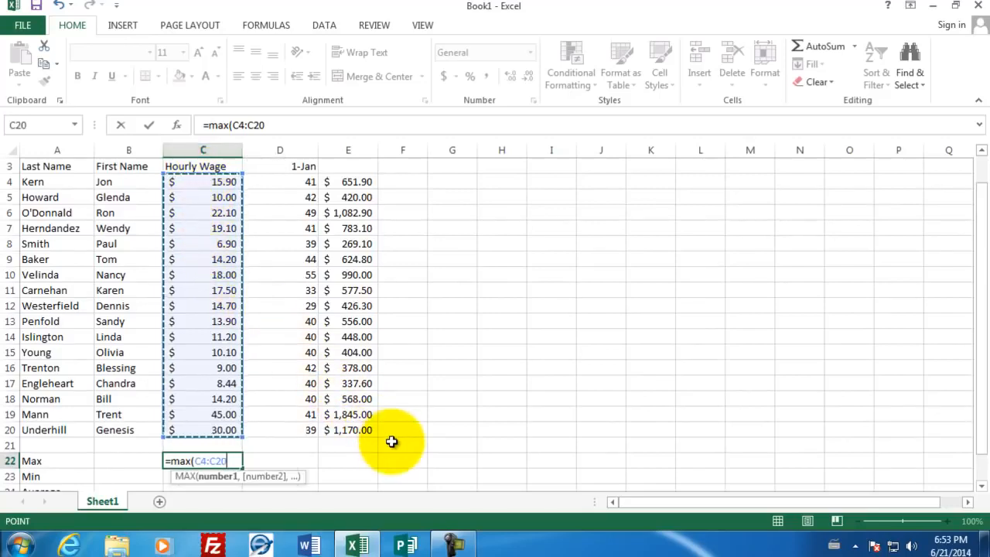
text())
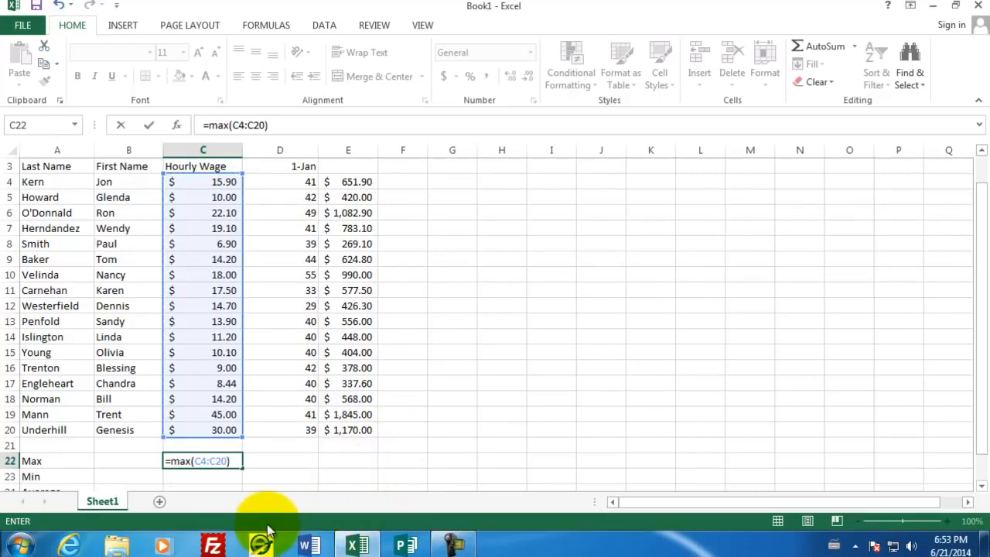
key(Return)
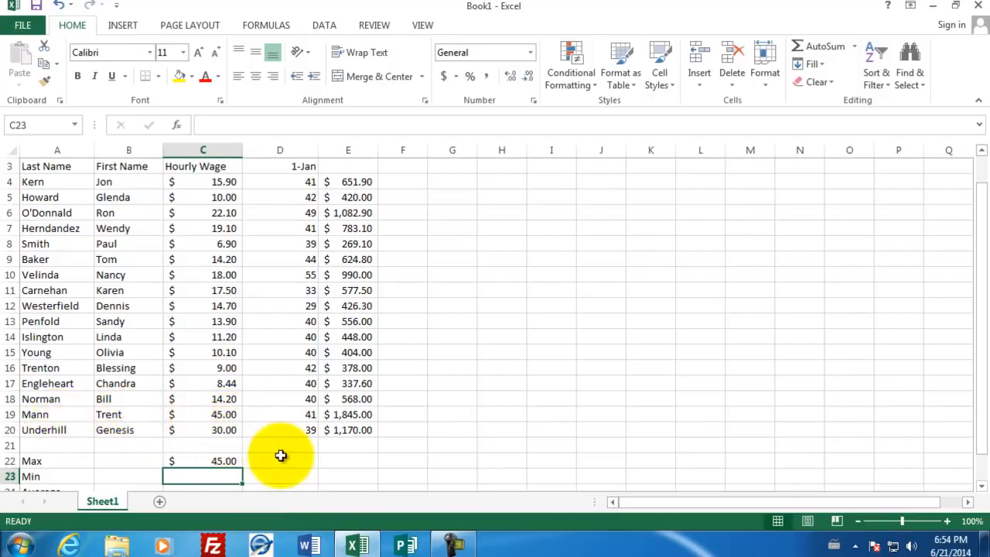
Enter the formula =min(C4:C20) in cell C23 to find the lowest hourly wage
scroll(280, 455, down, 2)
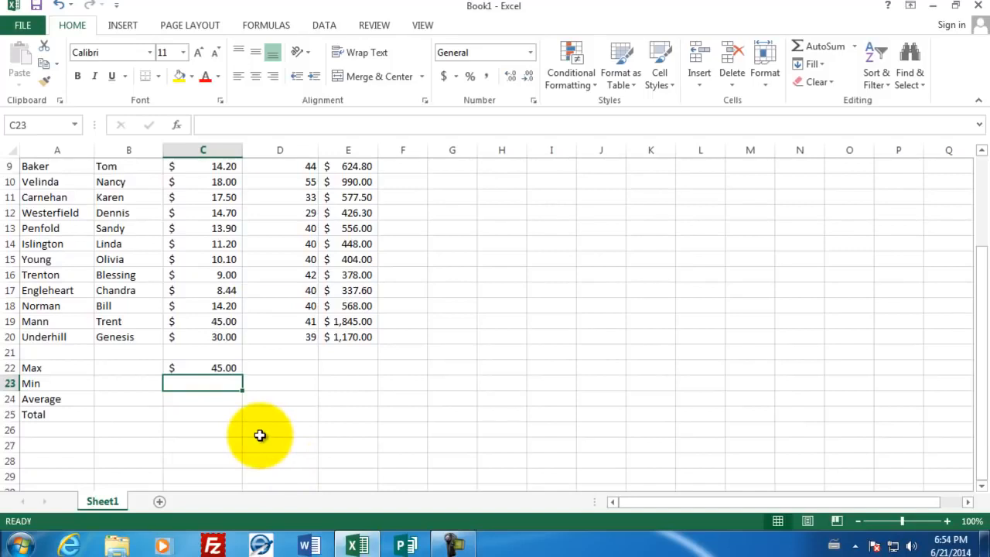
text(=min)
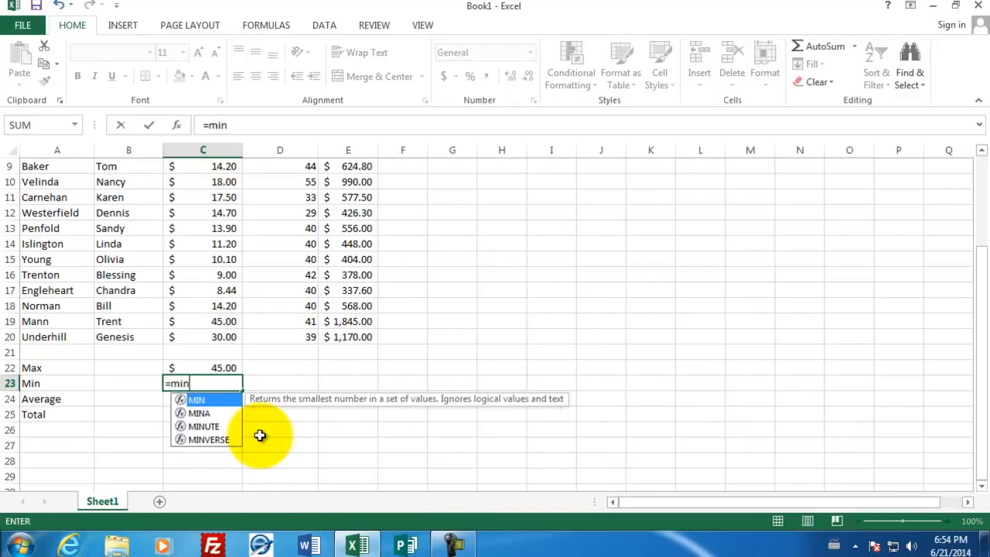
text(()
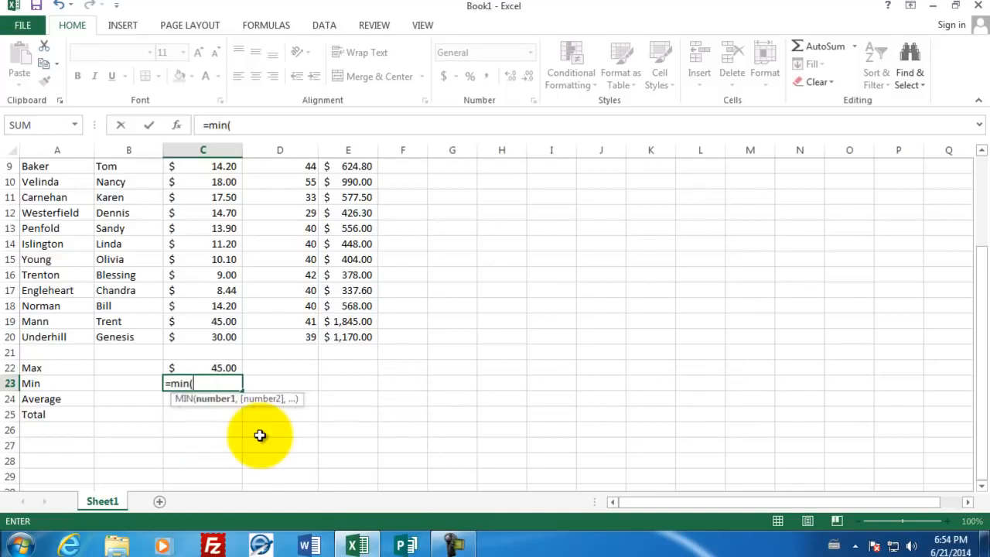
drag(221, 334, 221, 200)
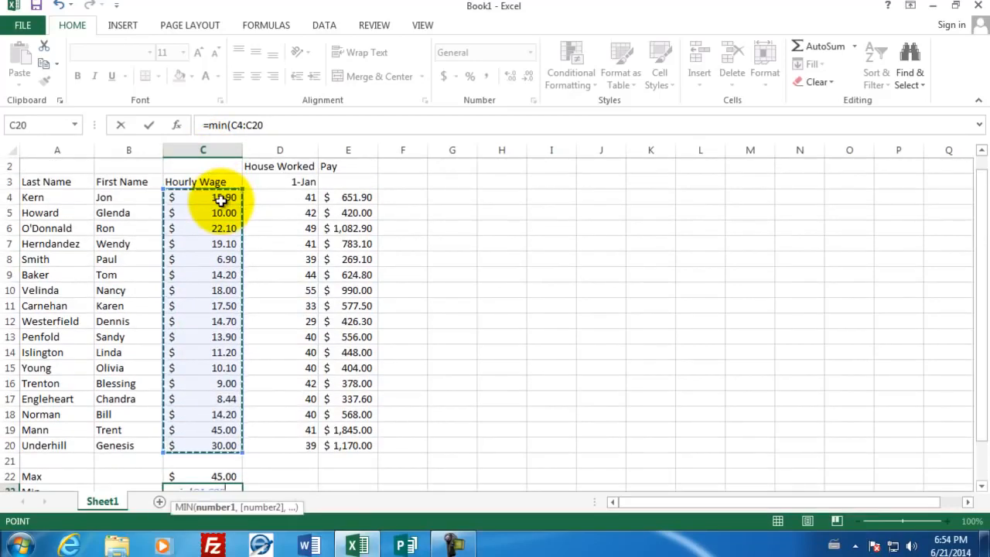
text())
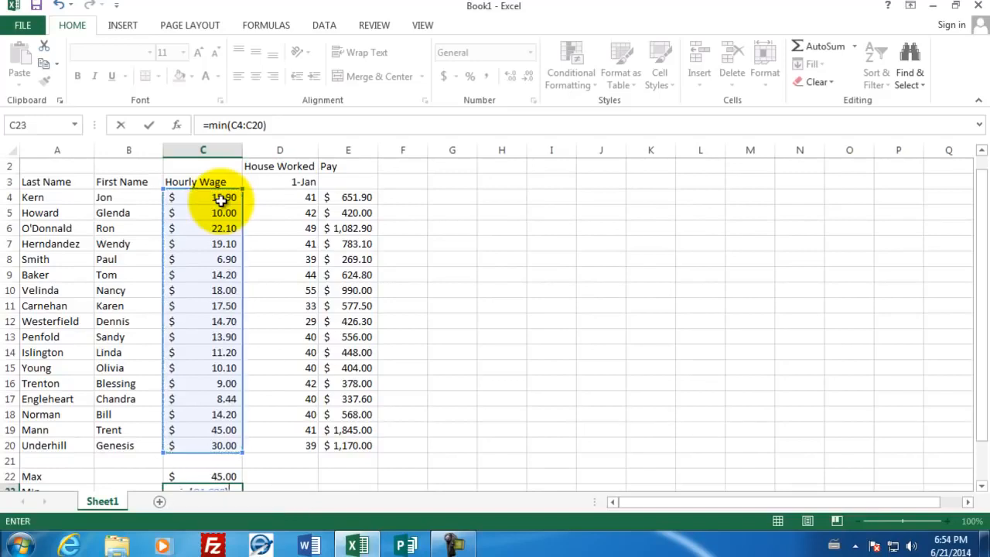
key(Return)
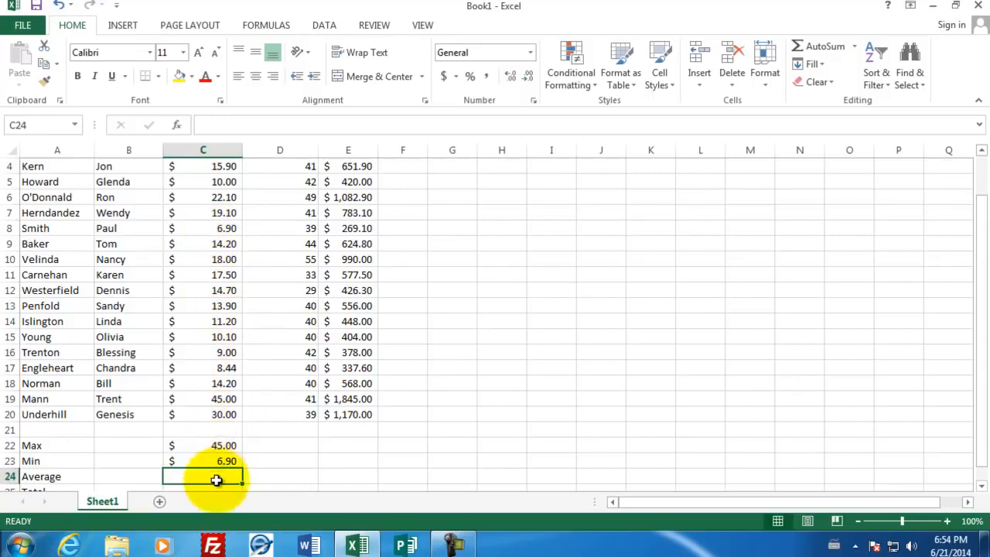
Enter the formula =AVERAGE(C4:C20) in cell C24 to calculate the average hourly wage
text(=av)
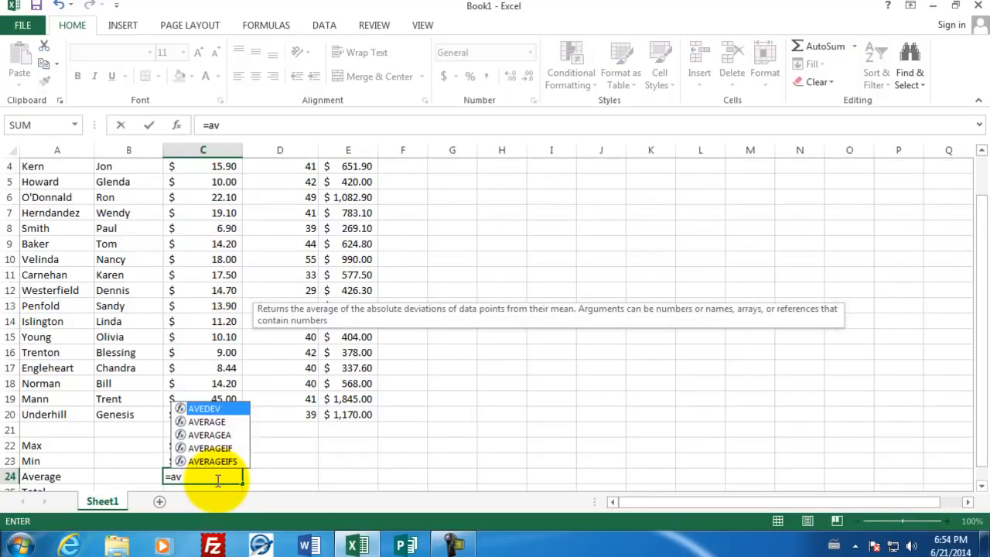
click(208, 422)
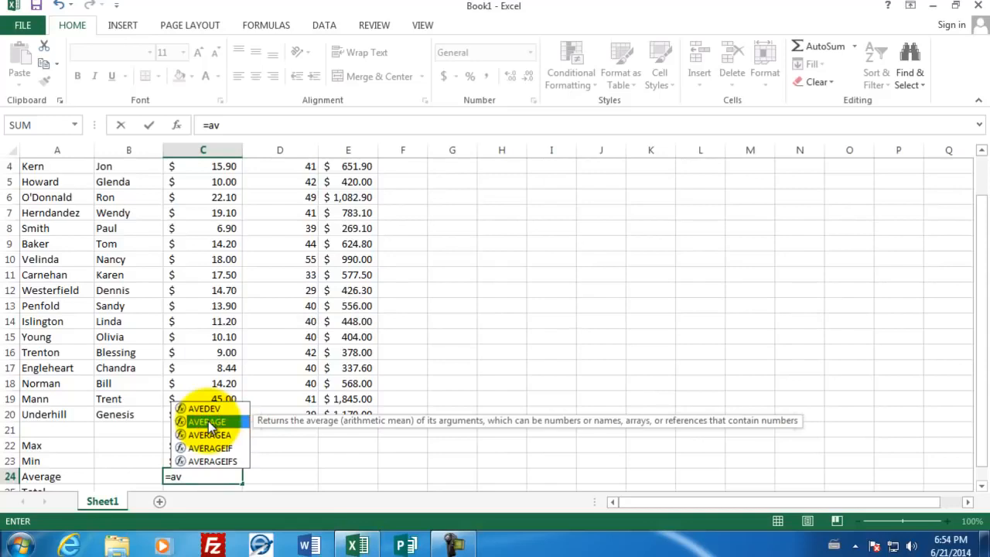
double_click(209, 422)
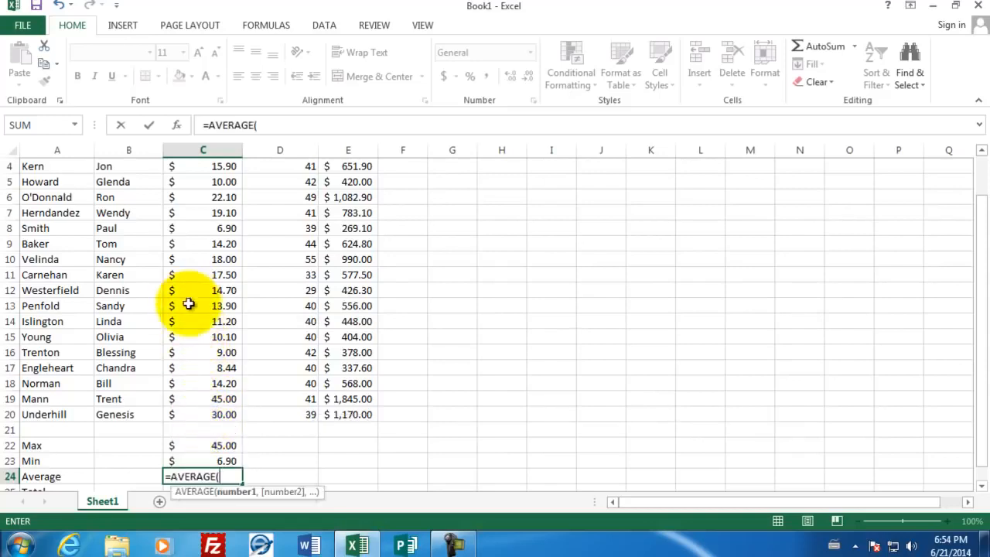
drag(199, 414, 212, 220)
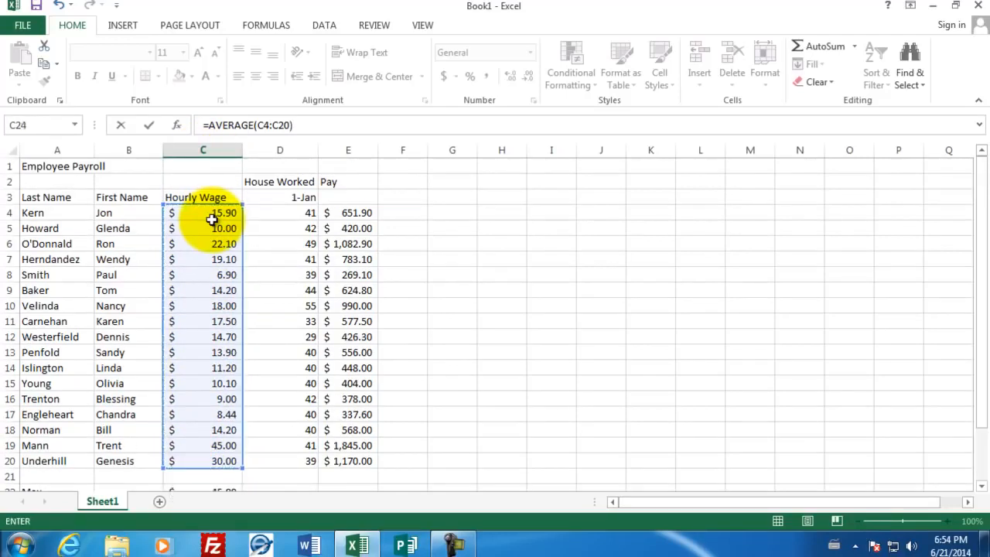
key(Return)
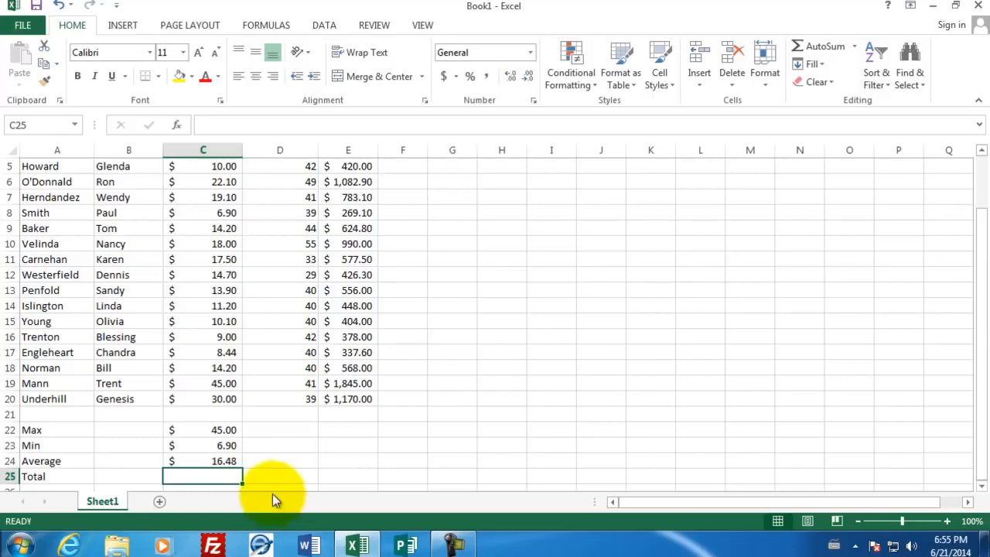
Copy the Max, Min and Average formulas from cells C22 through C24 and paste them into column D starting at D22
drag(214, 429, 216, 458)
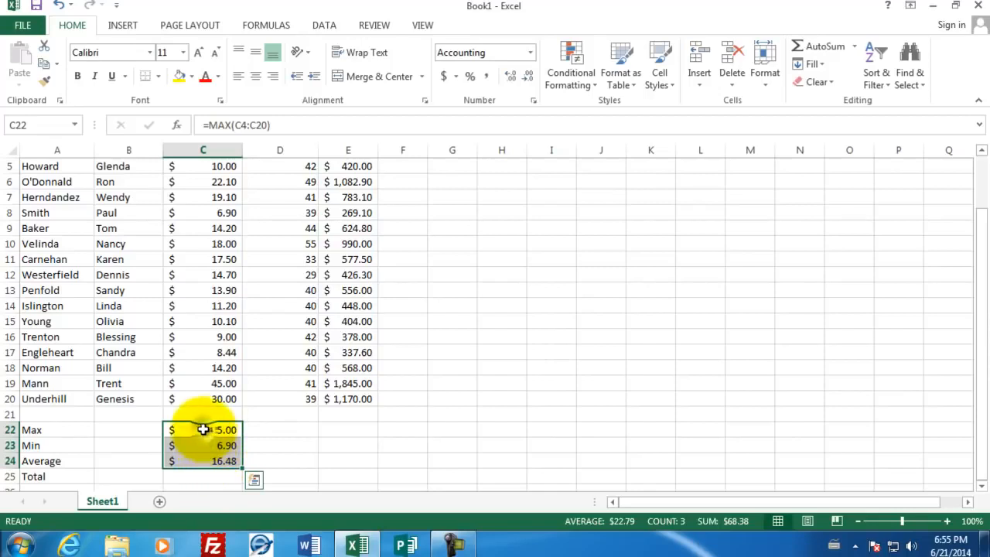
right_click(203, 427)
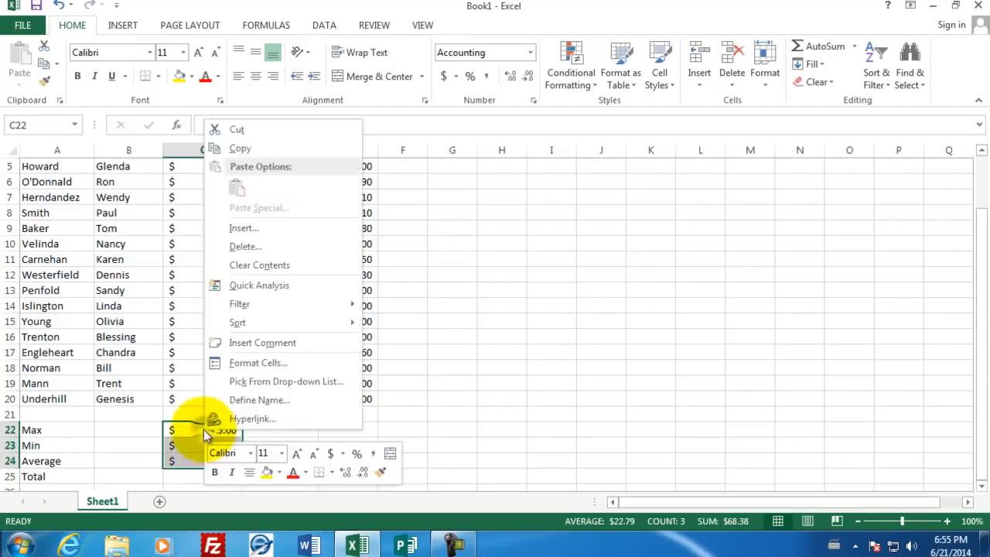
click(266, 146)
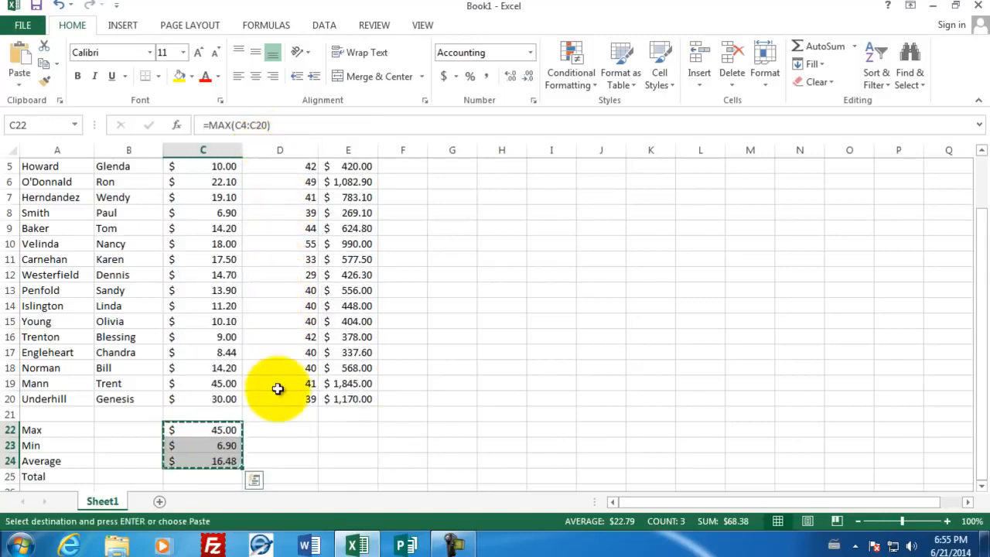
click(277, 432)
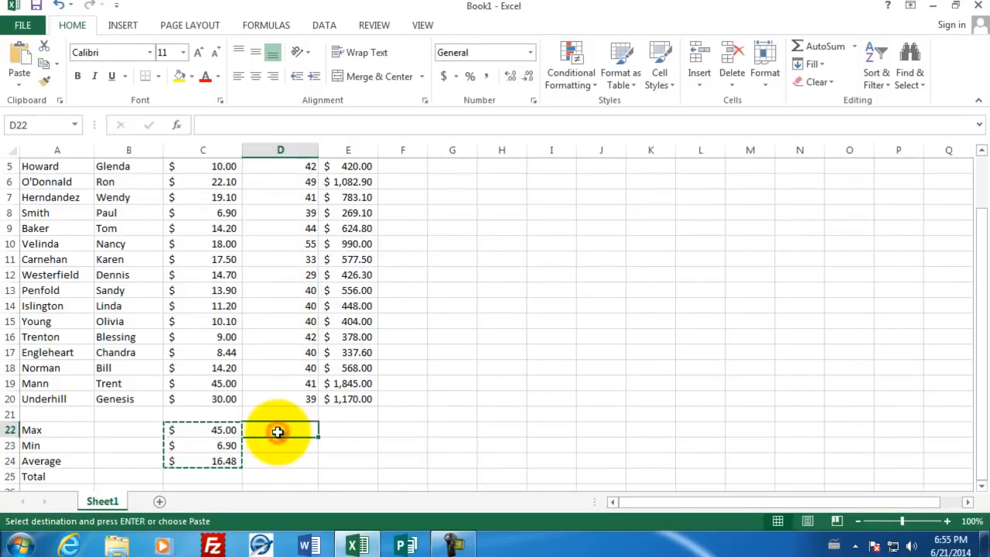
right_click(277, 432)
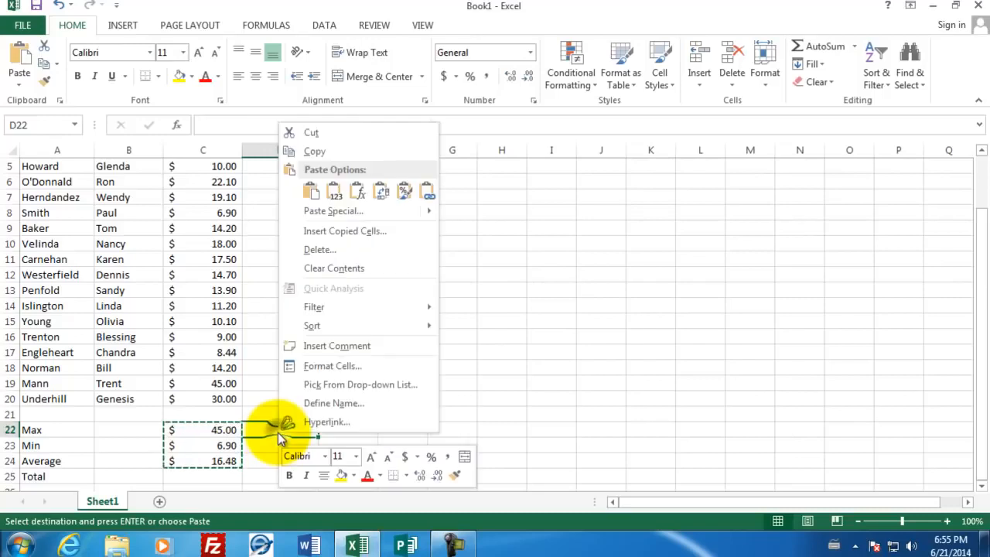
click(310, 192)
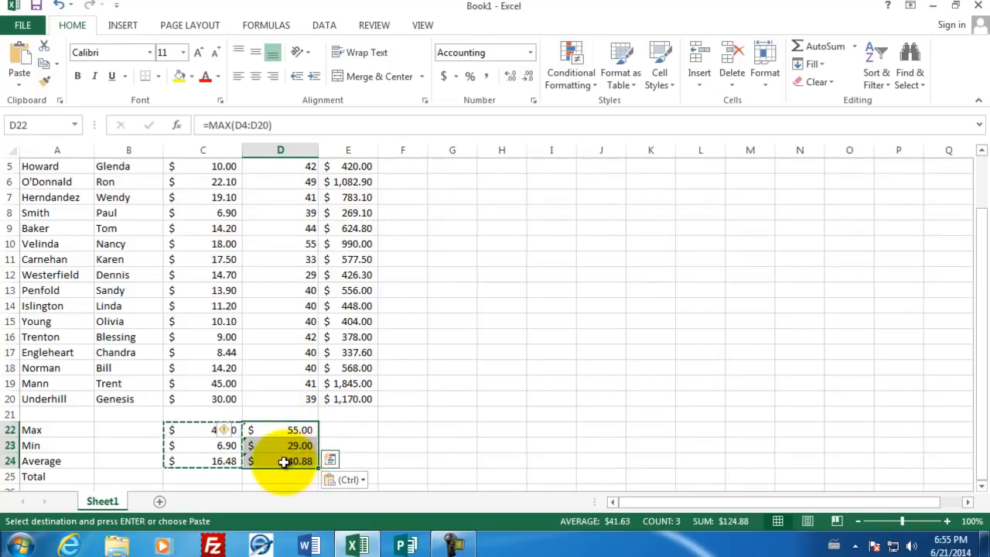
key(Escape)
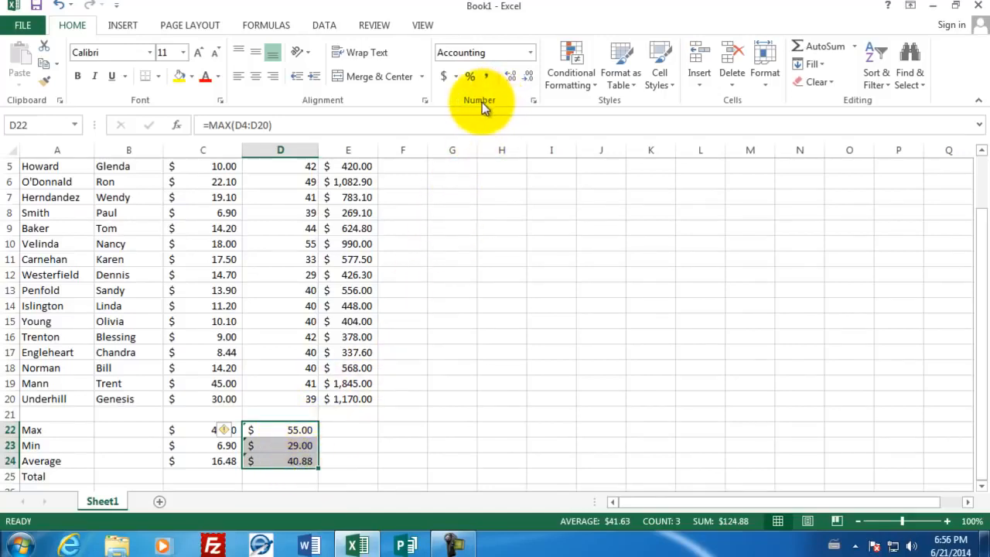
Change the number format of cells D22 through D24 to General
click(533, 103)
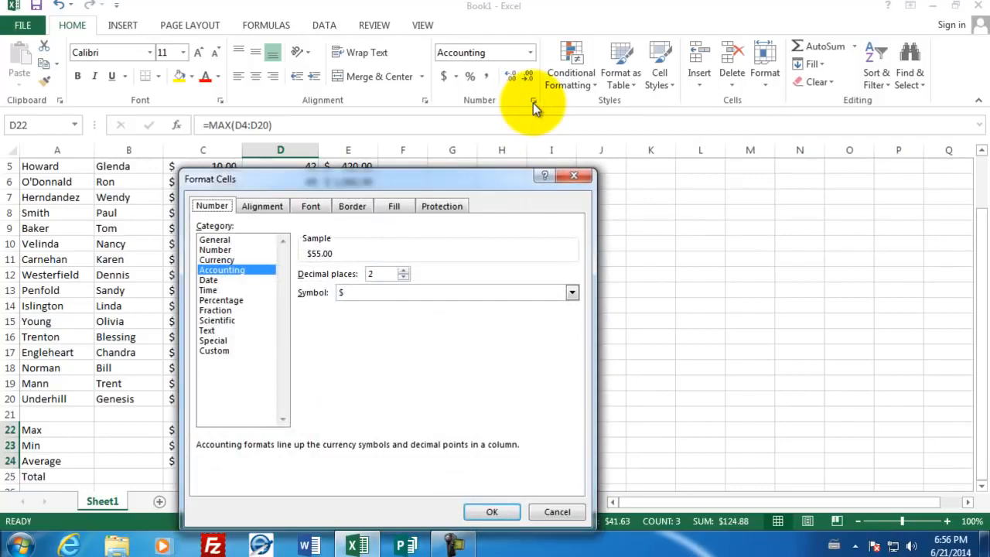
click(219, 240)
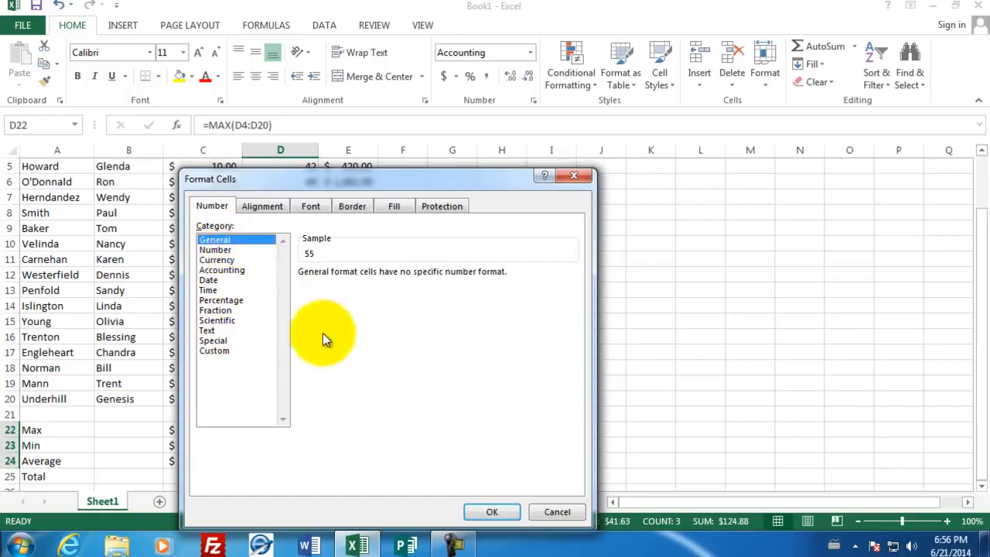
click(495, 512)
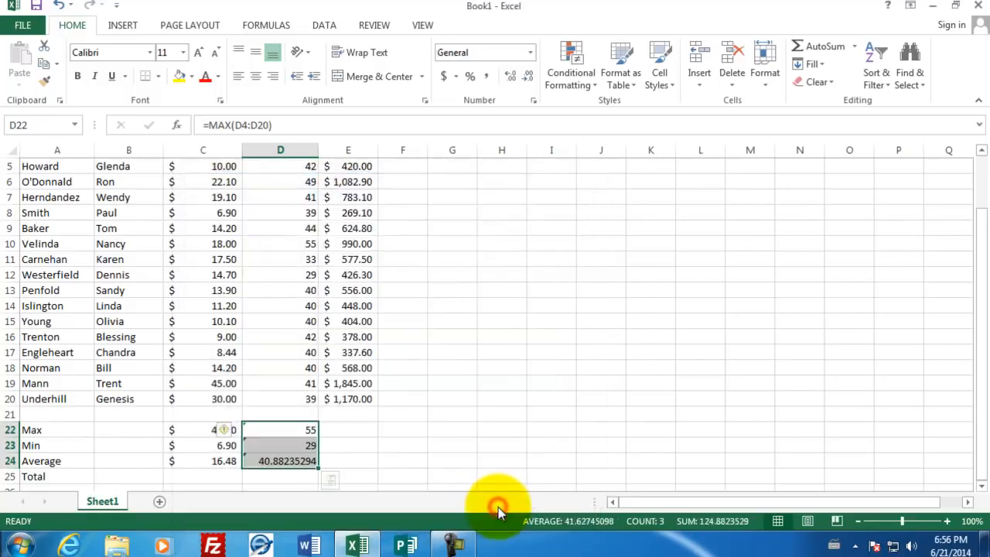
Reduce the Max, Min and Average hours in cells D22 through D24 to one decimal place
click(295, 478)
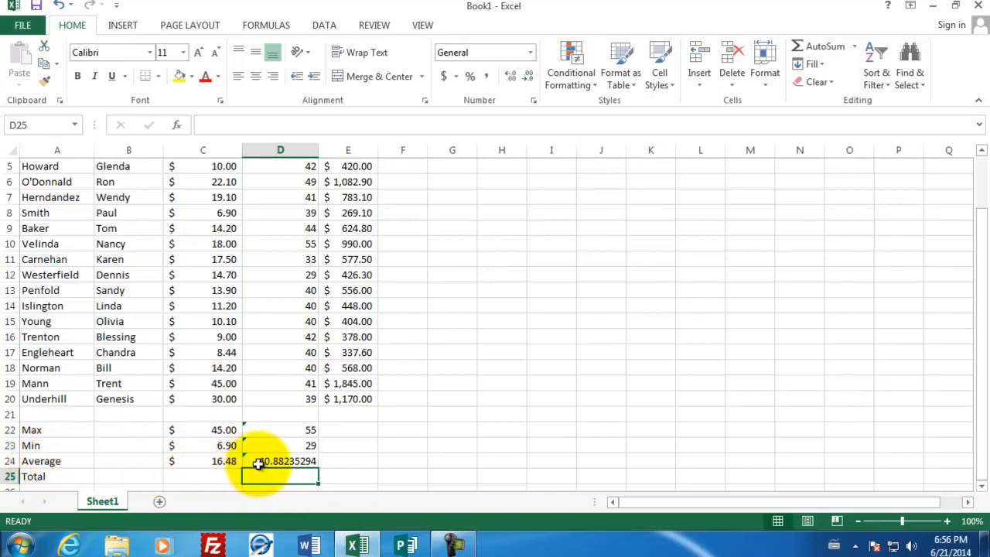
click(281, 458)
drag(281, 456, 279, 430)
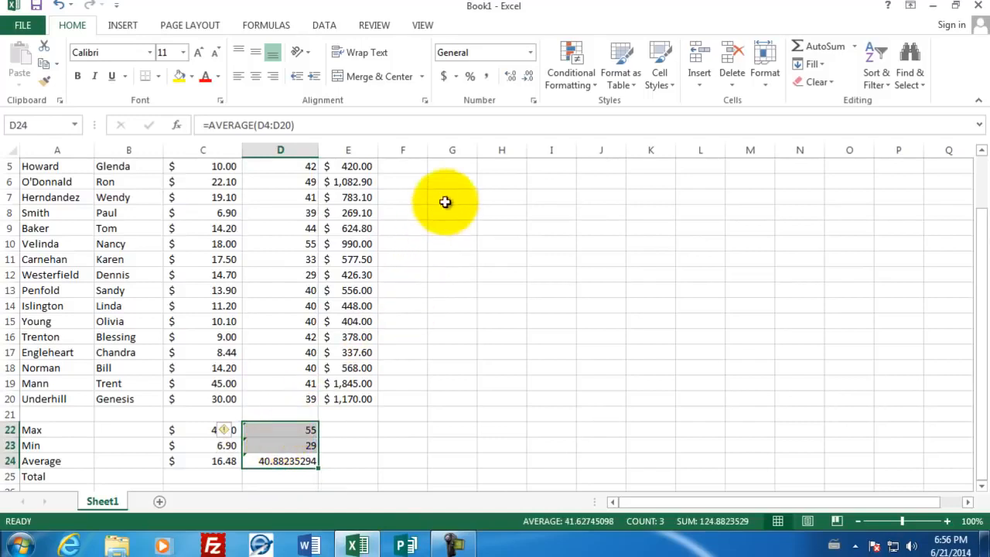
click(527, 80)
click(528, 80)
click(529, 81)
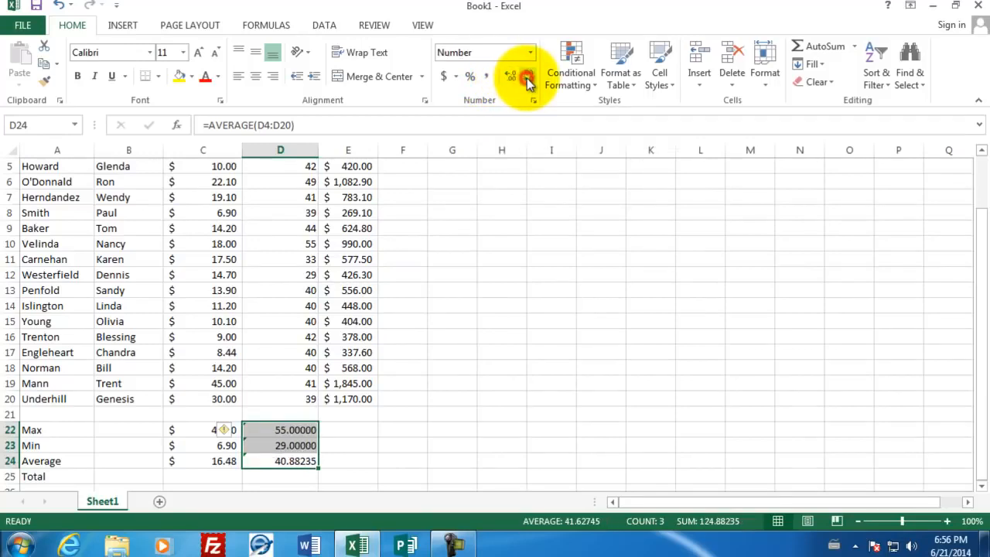
click(528, 81)
click(528, 81)
click(529, 81)
click(528, 81)
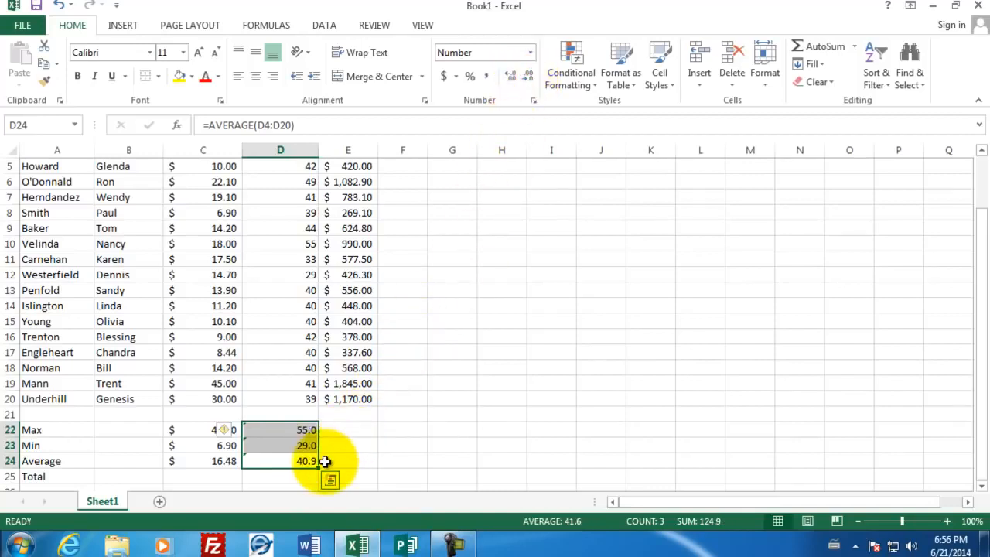
Fill the Max, Min and Average formulas from cells D22 through D24 across into column E
click(302, 431)
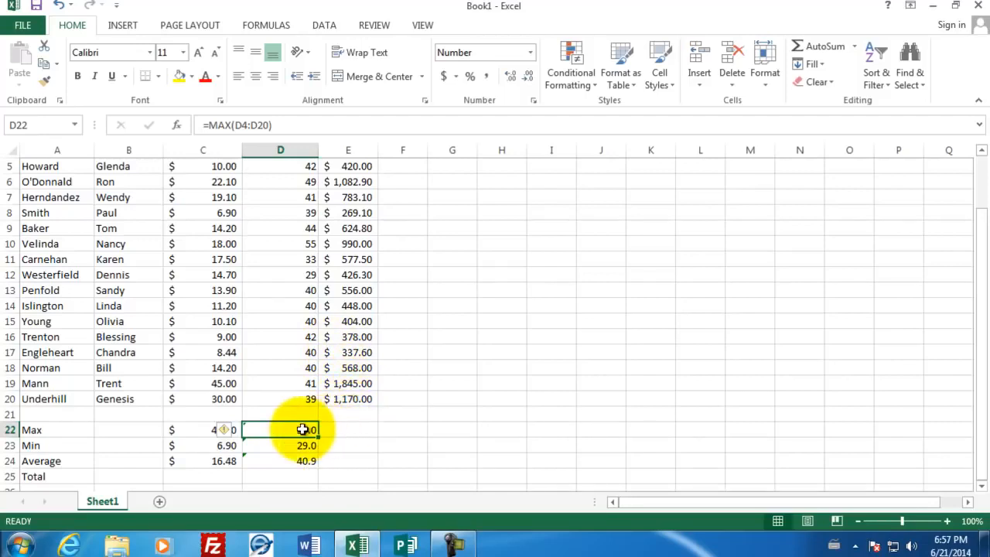
drag(297, 431, 294, 461)
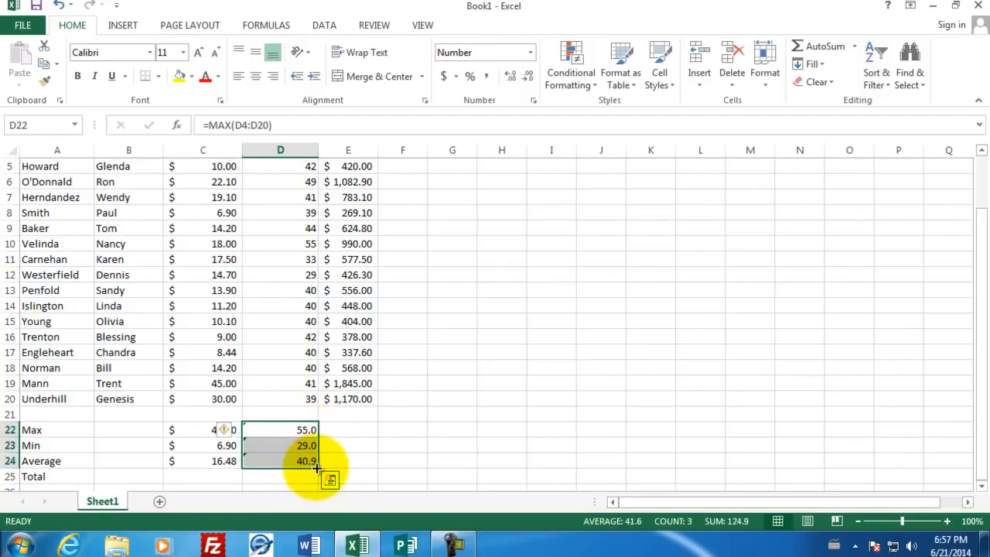
drag(316, 467, 353, 463)
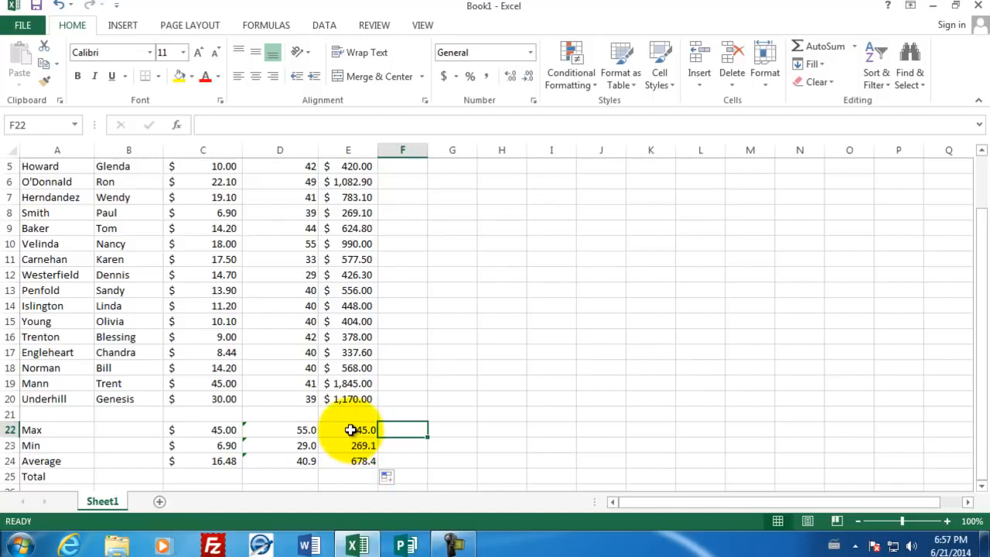
Apply the Accounting number format in dollars to the pay summary cells E22 through E24
drag(350, 430, 356, 458)
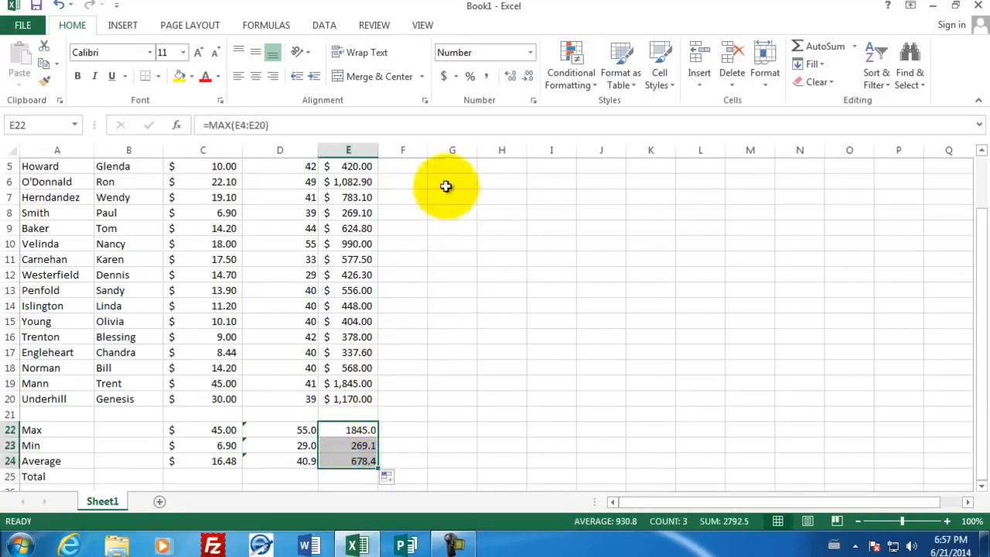
click(446, 79)
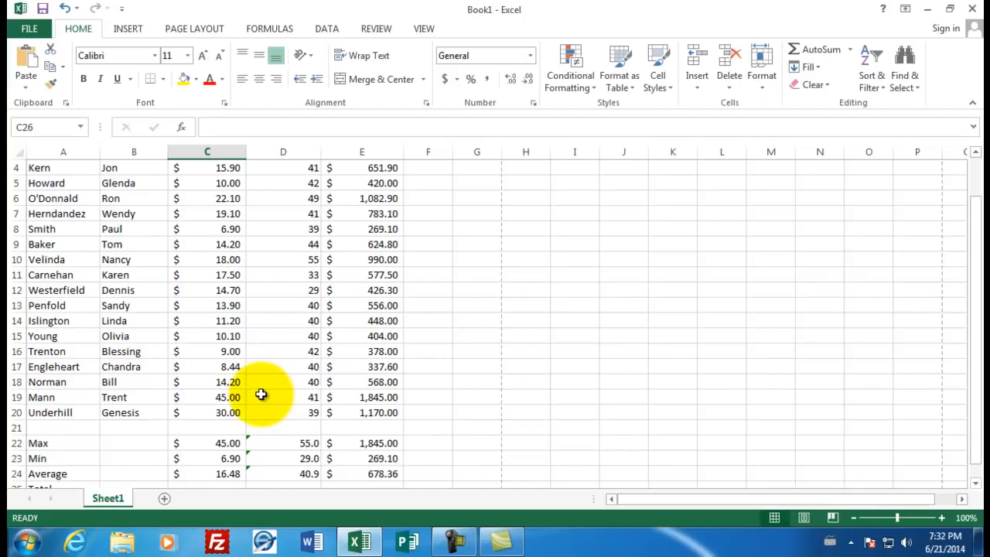
Enter the formula =sum(D4:D20) in cell D25 to total the hours worked
scroll(261, 395, down, 1)
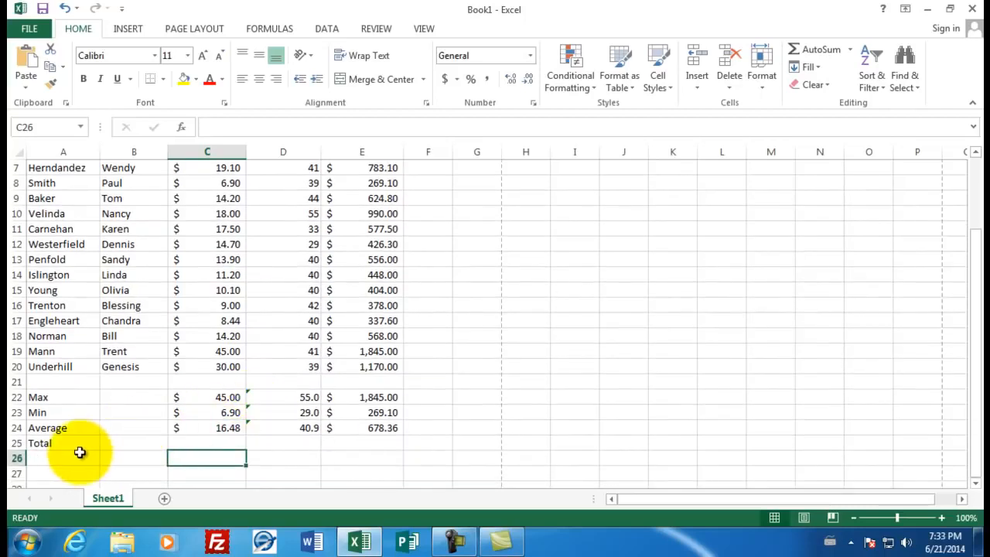
click(275, 442)
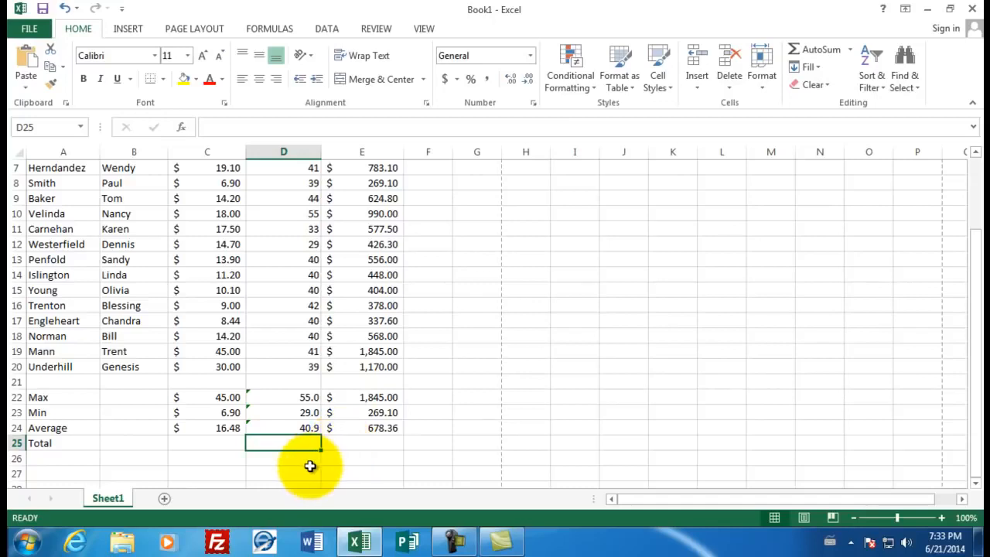
text(=sum)
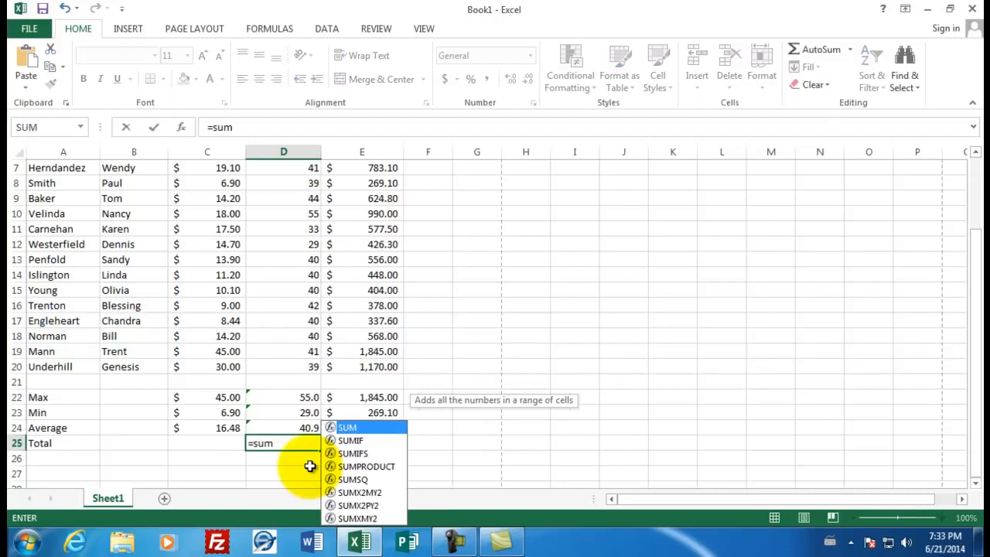
text(()
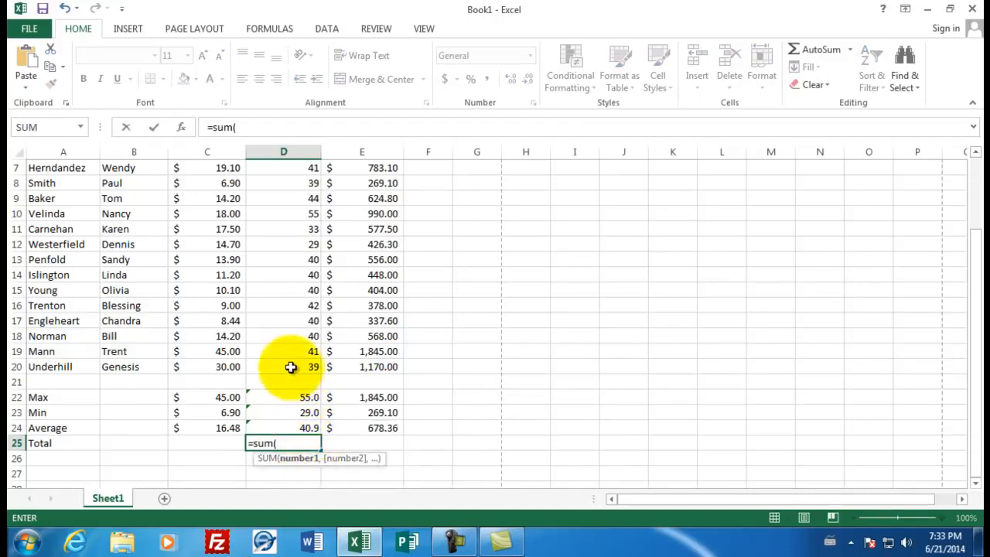
drag(289, 367, 299, 216)
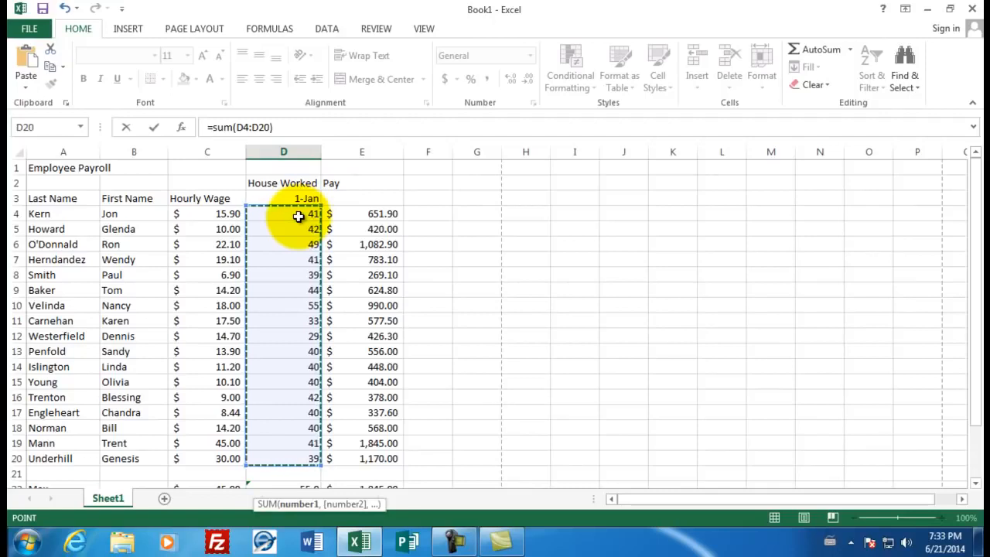
key(Return)
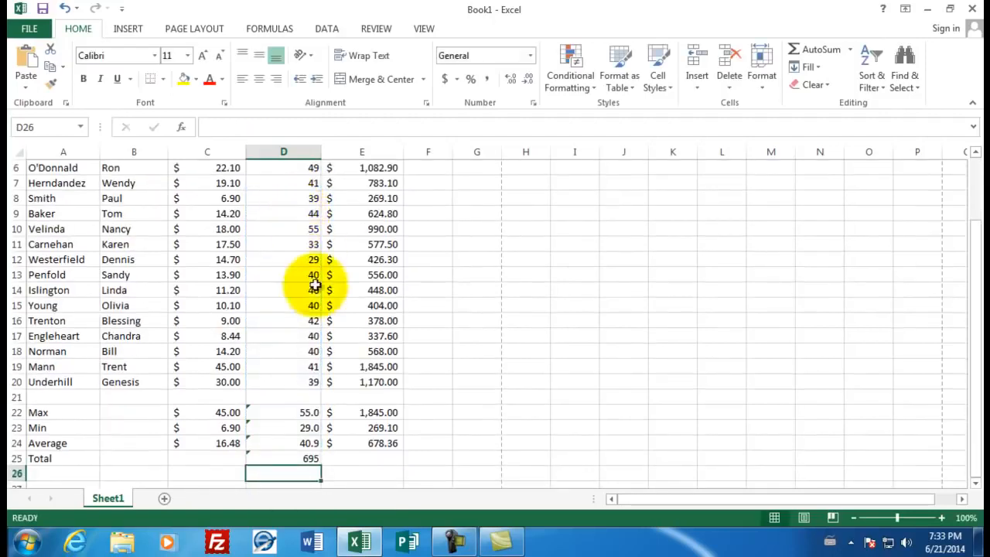
Fill the total formula from D25 across to E25 and format E25 as Accounting in dollars
click(298, 458)
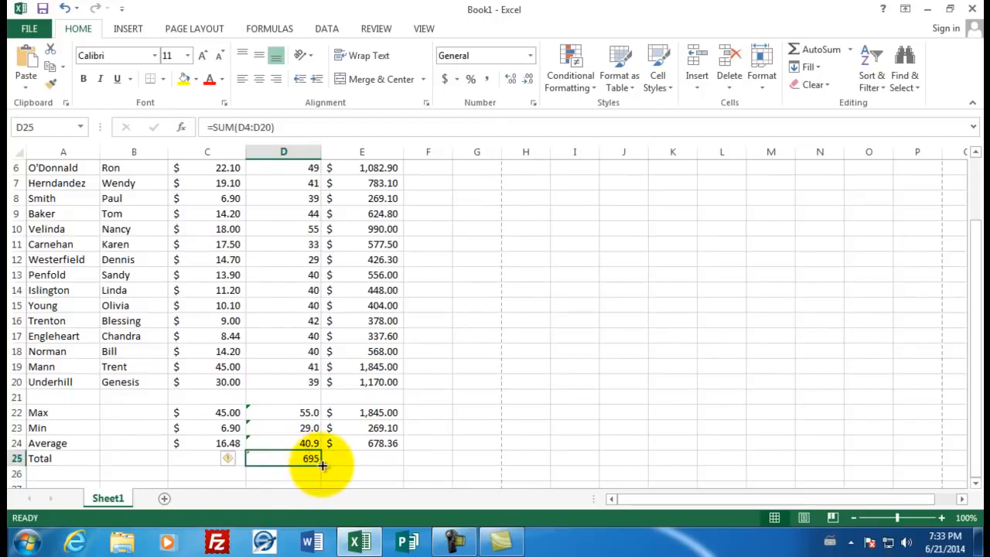
drag(321, 464, 379, 460)
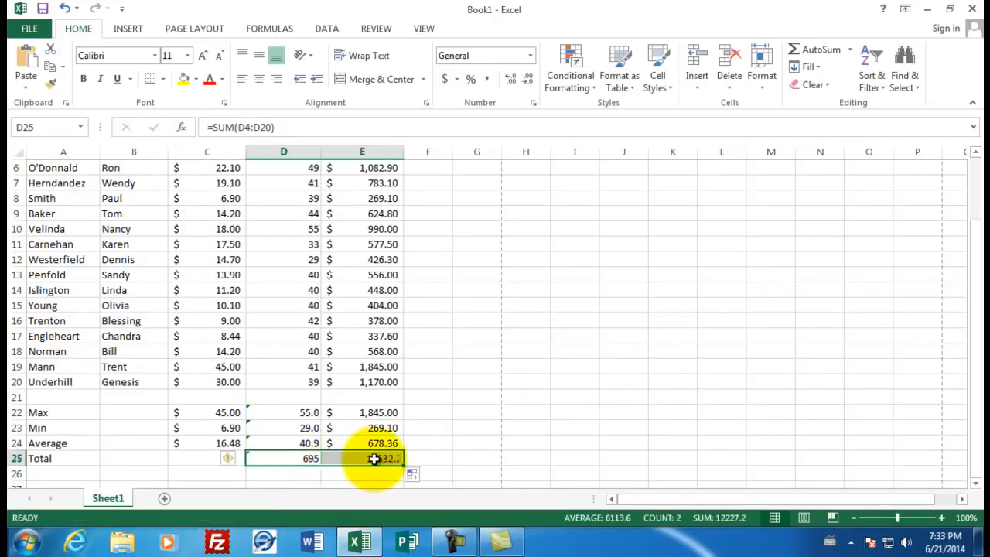
click(377, 461)
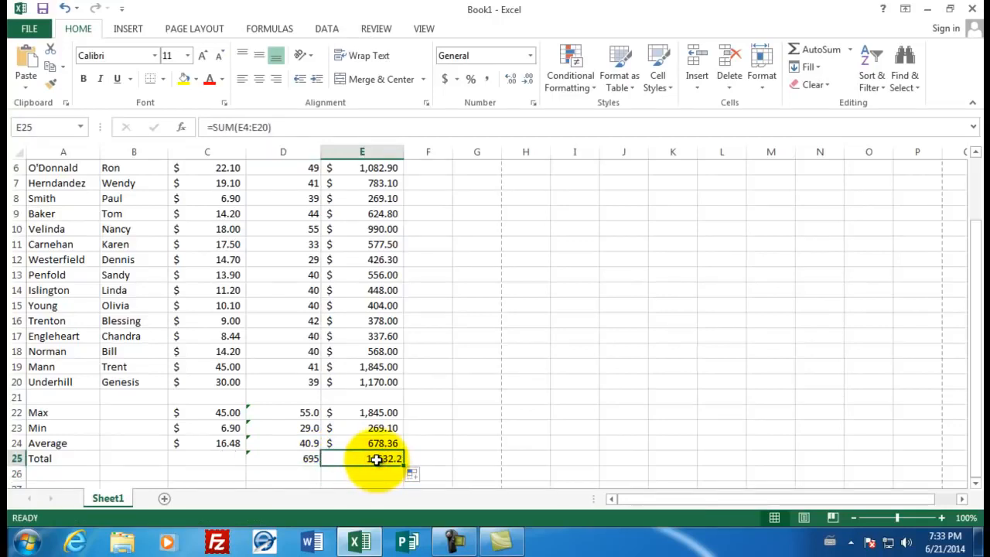
click(445, 82)
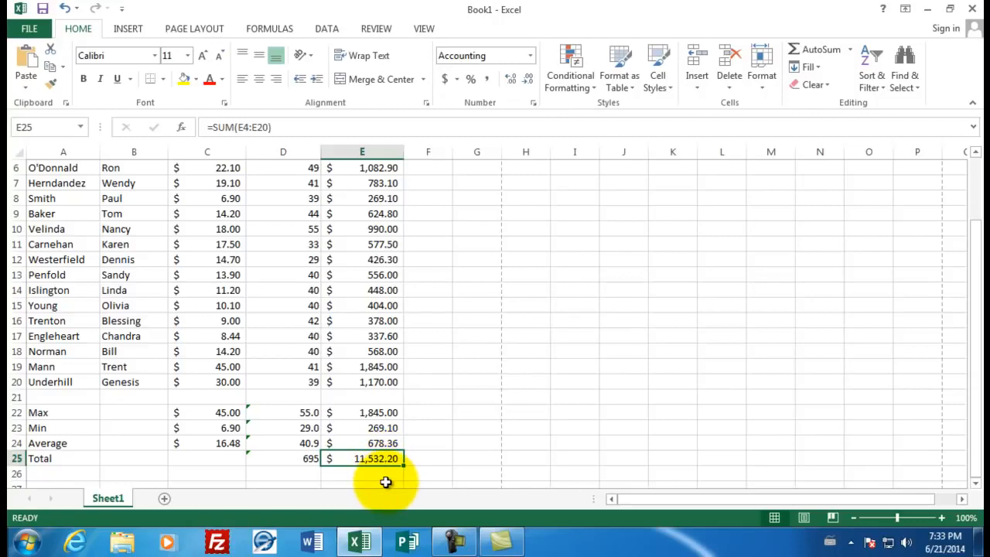
Enter the author's title and surname in cell C1, beside the Employee Payroll heading
scroll(398, 391, up, 2)
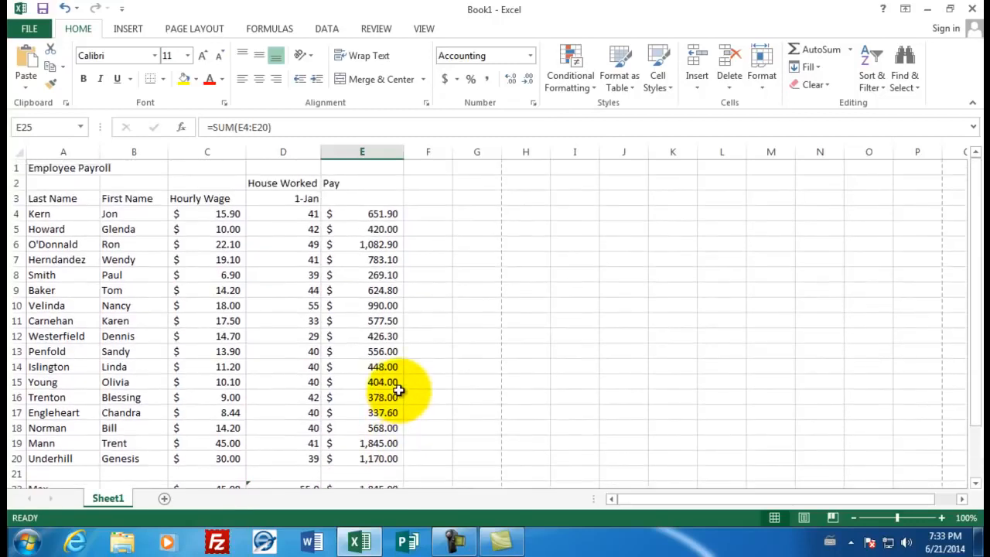
click(215, 167)
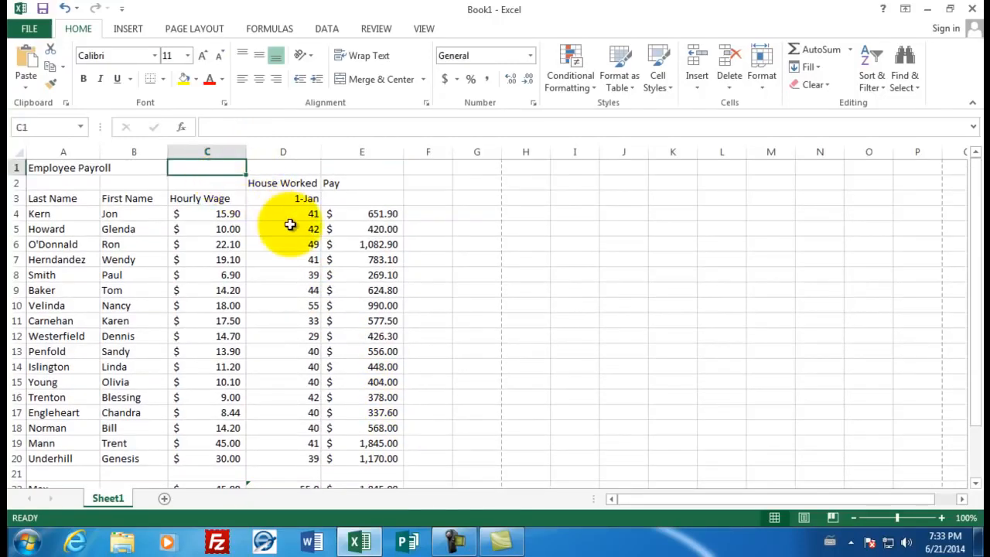
text(Mr.)
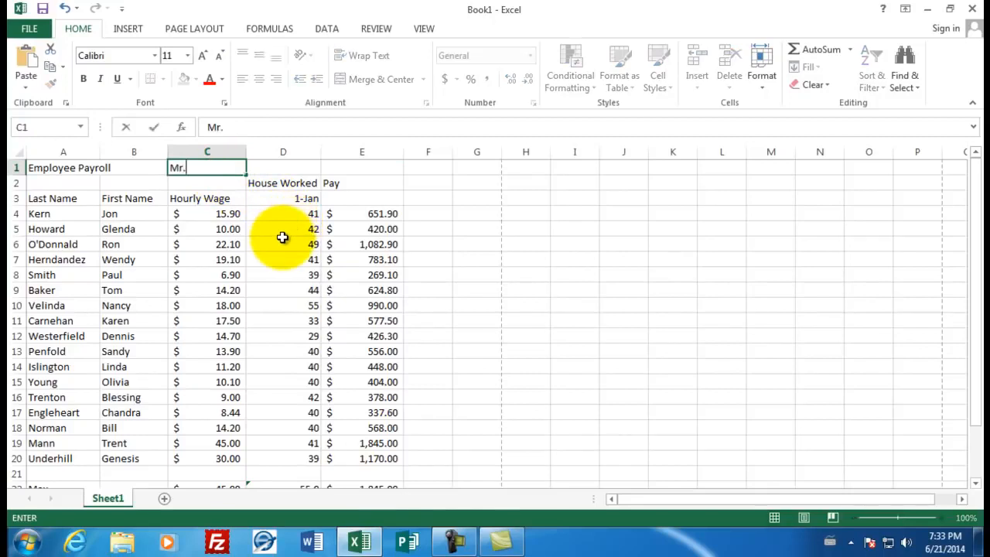
text( Sluiter)
key(Return)
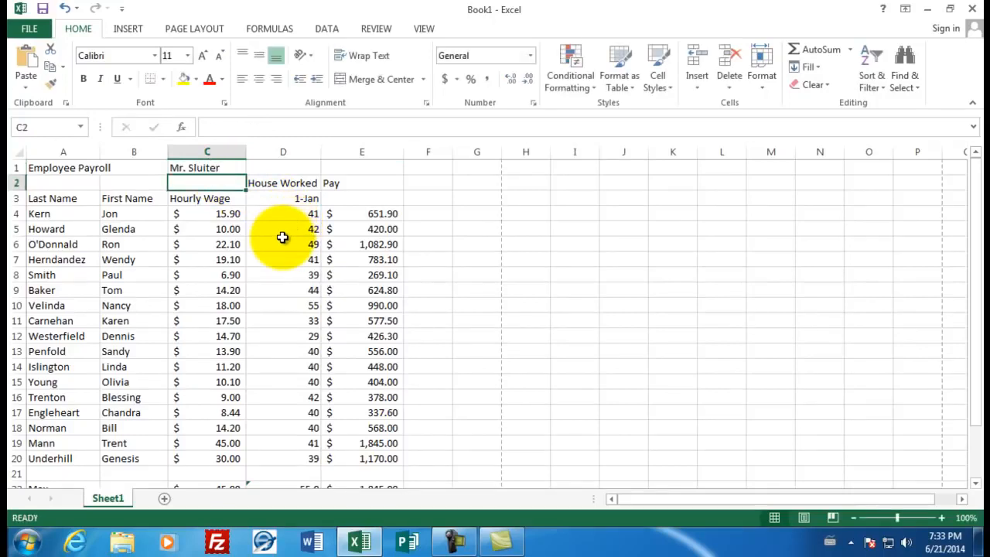